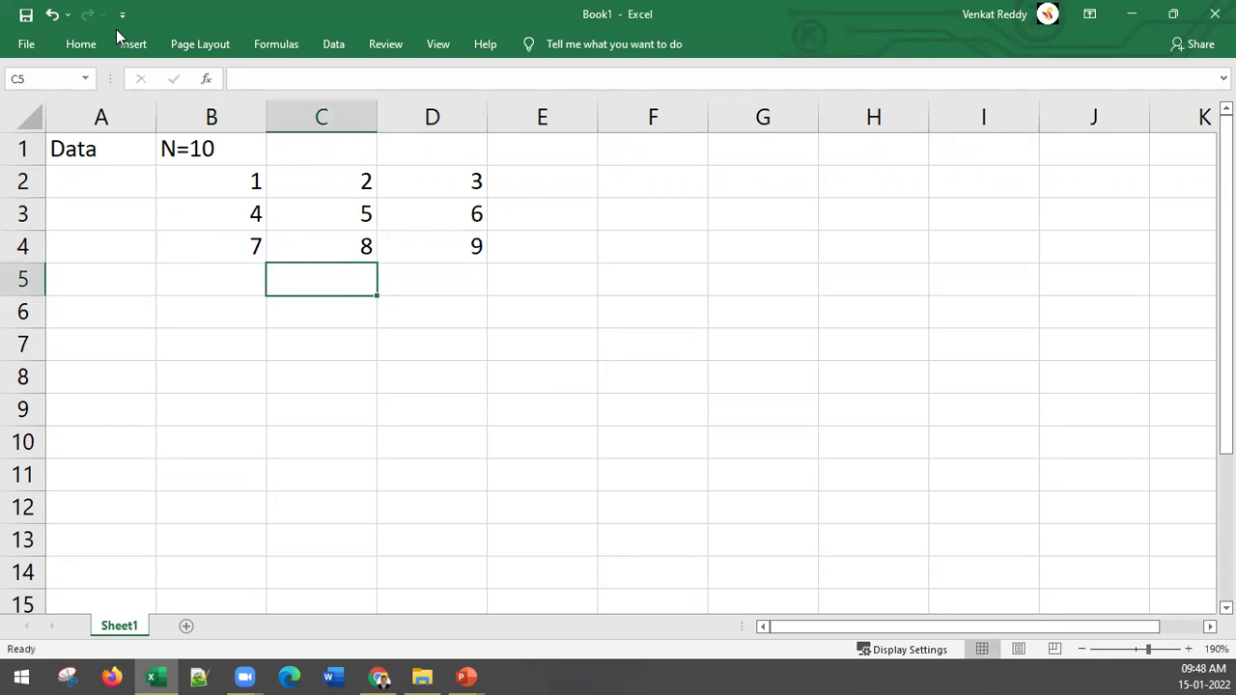
Complete the data block with 10 in cell C5 and enter the label n=10 in F1
key(Return)
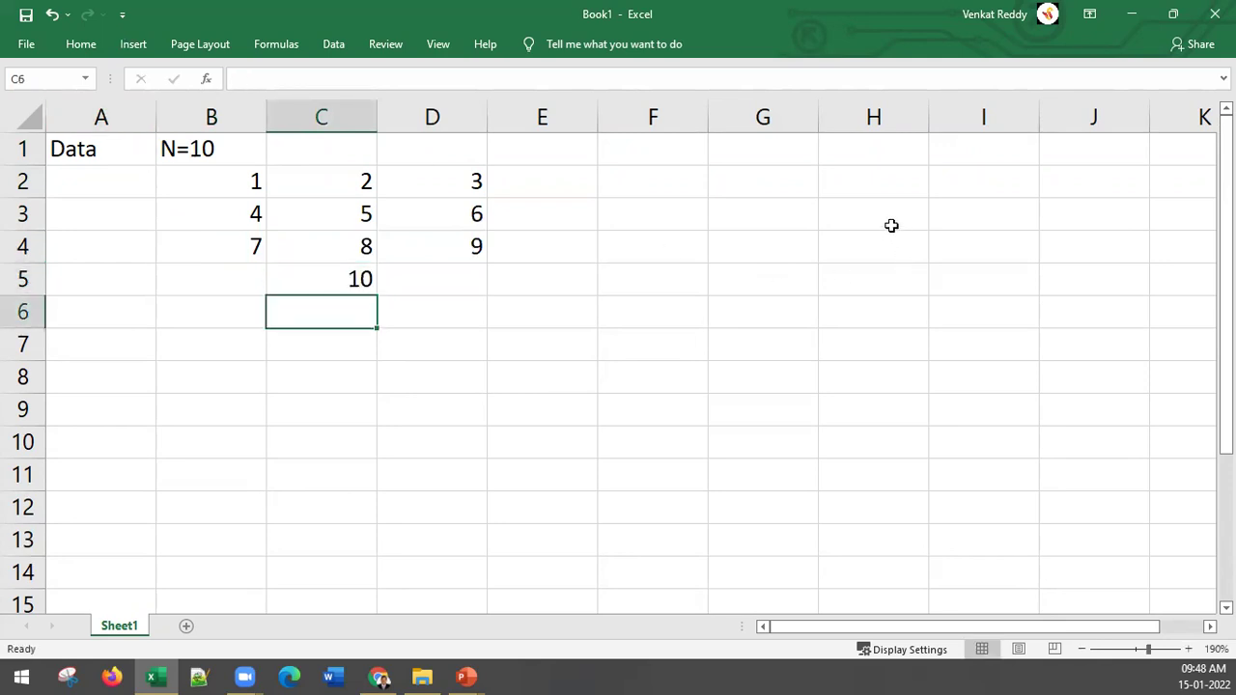
click(613, 135)
text(n=10)
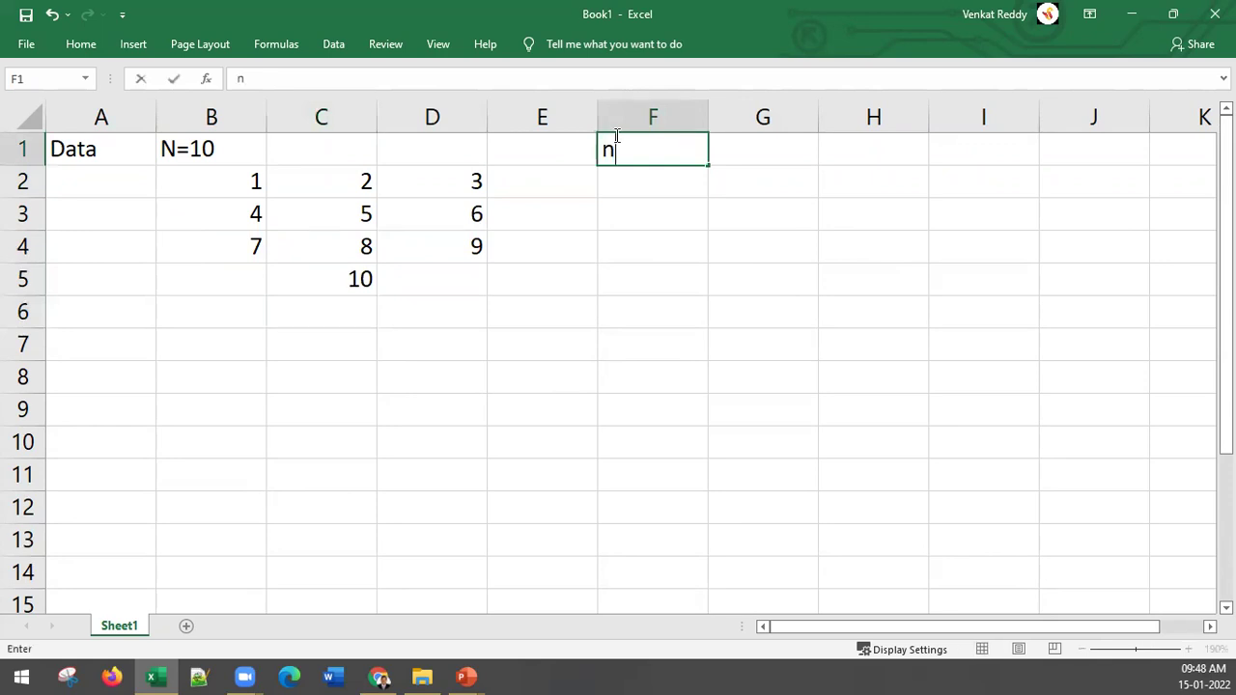
key(Return)
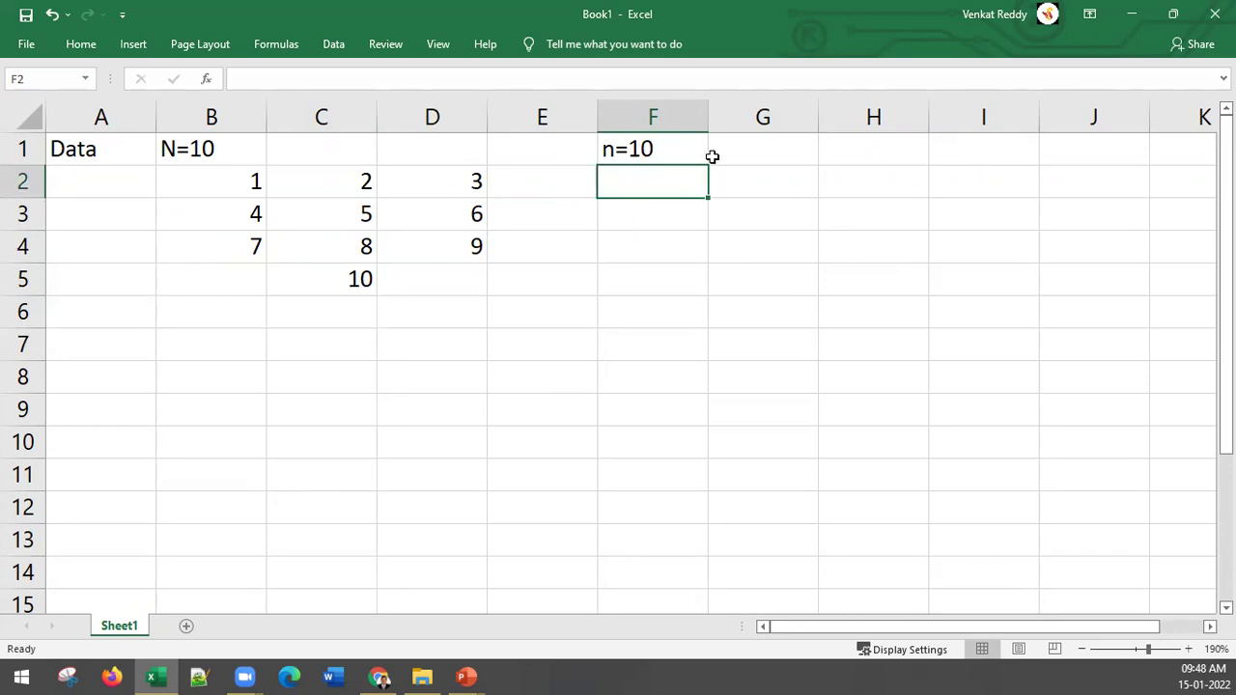
Enter the heading Sample in cell G1
click(761, 154)
text(Sam)
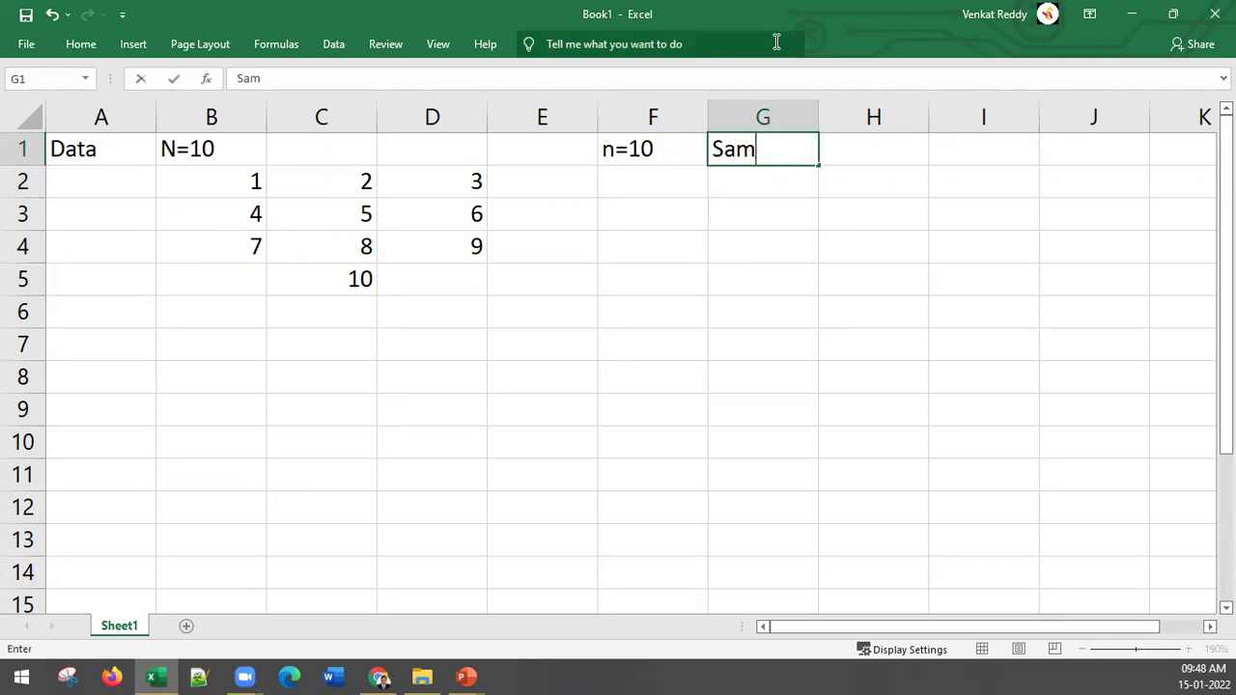
text(ple)
key(Return)
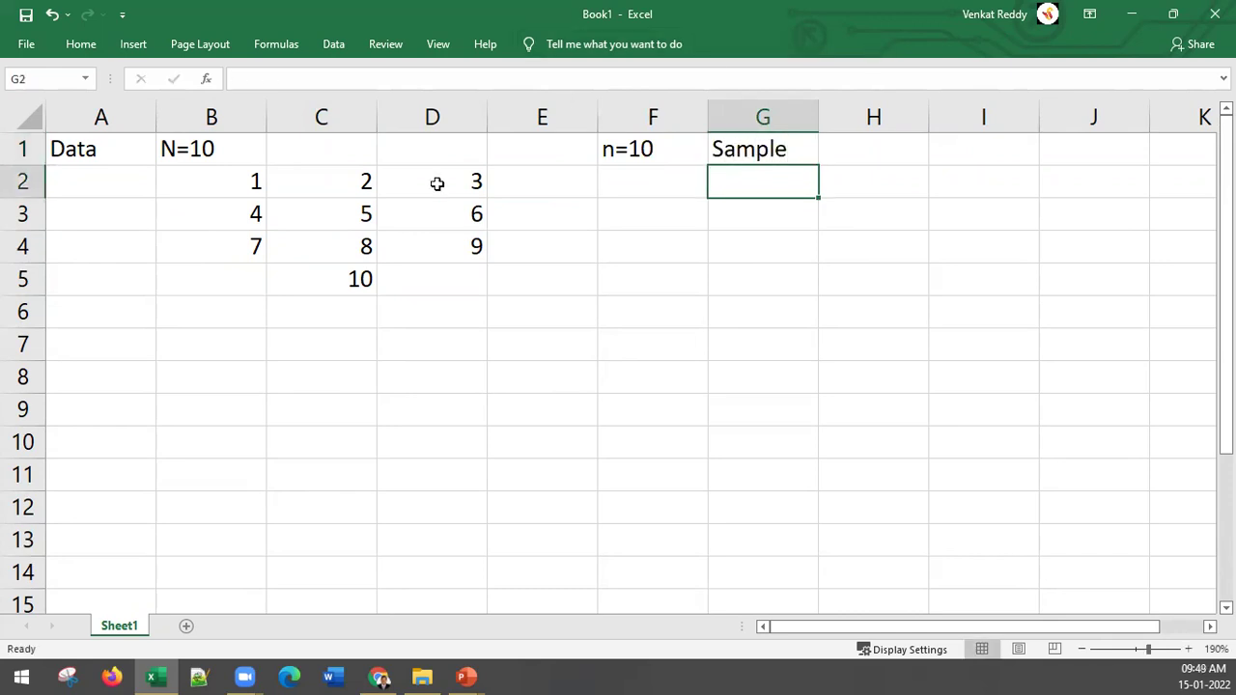
Copy the data block B2:D5 to the sample area starting at F2 and compare the two blocks
drag(248, 185, 397, 273)
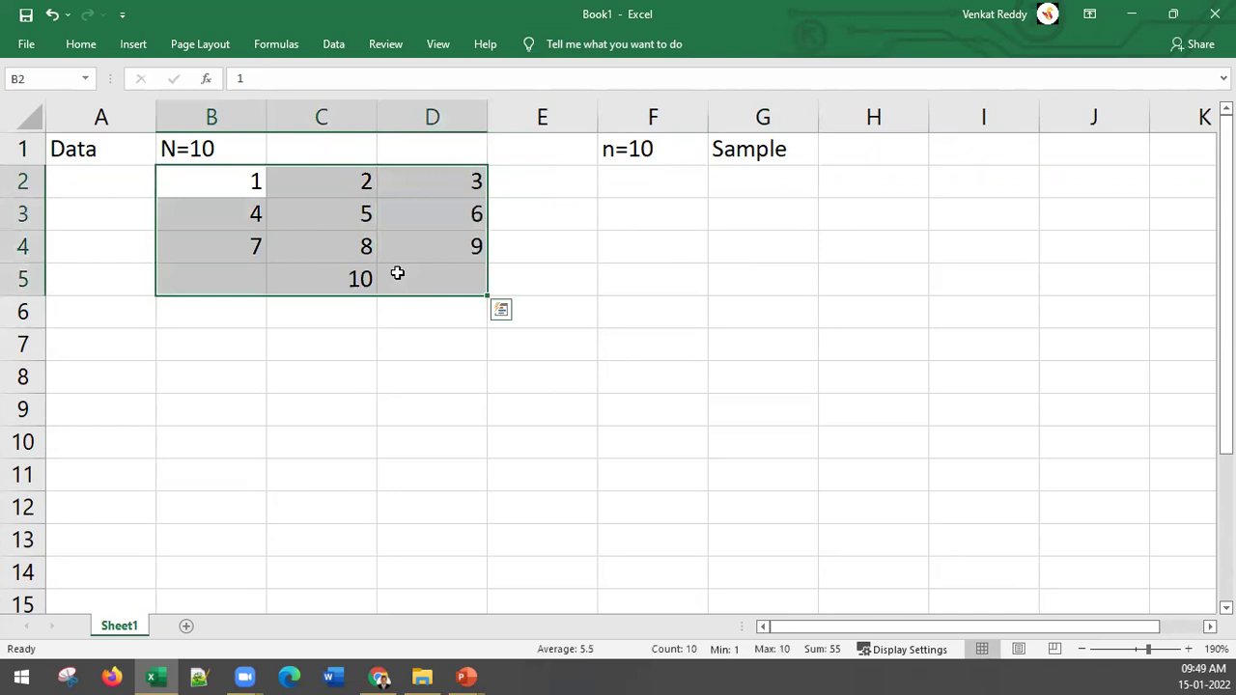
key(ctrl+c)
click(627, 189)
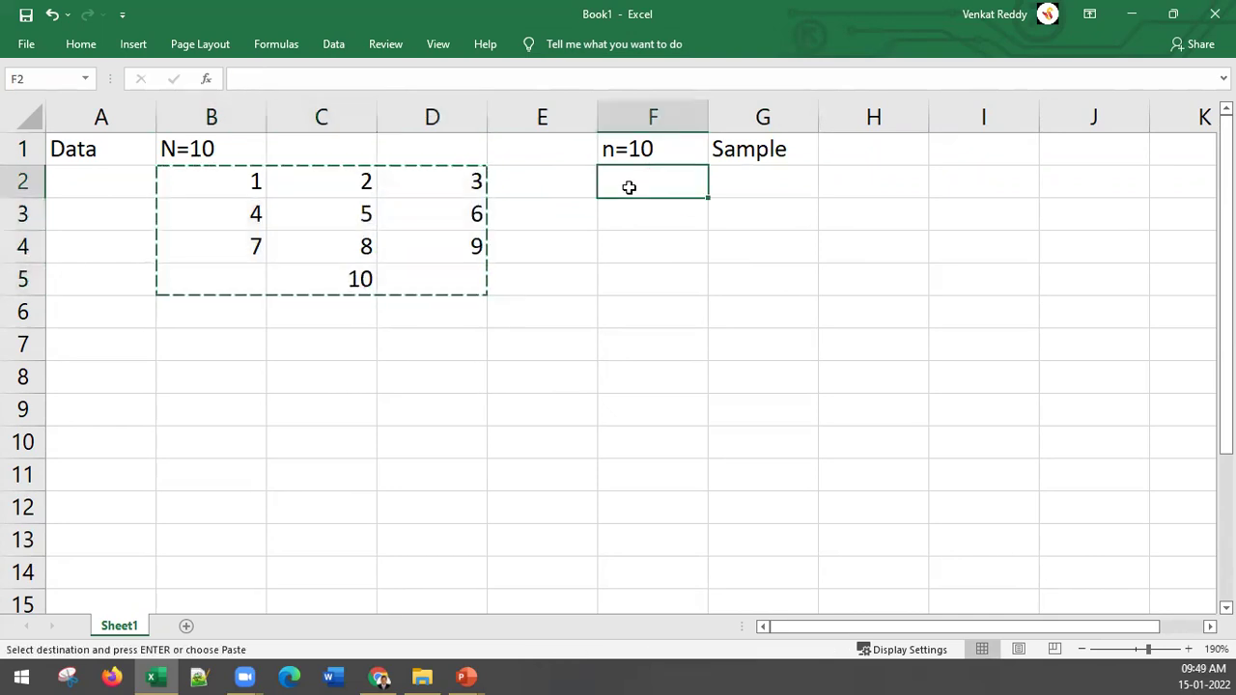
key(ctrl+v)
key(Escape)
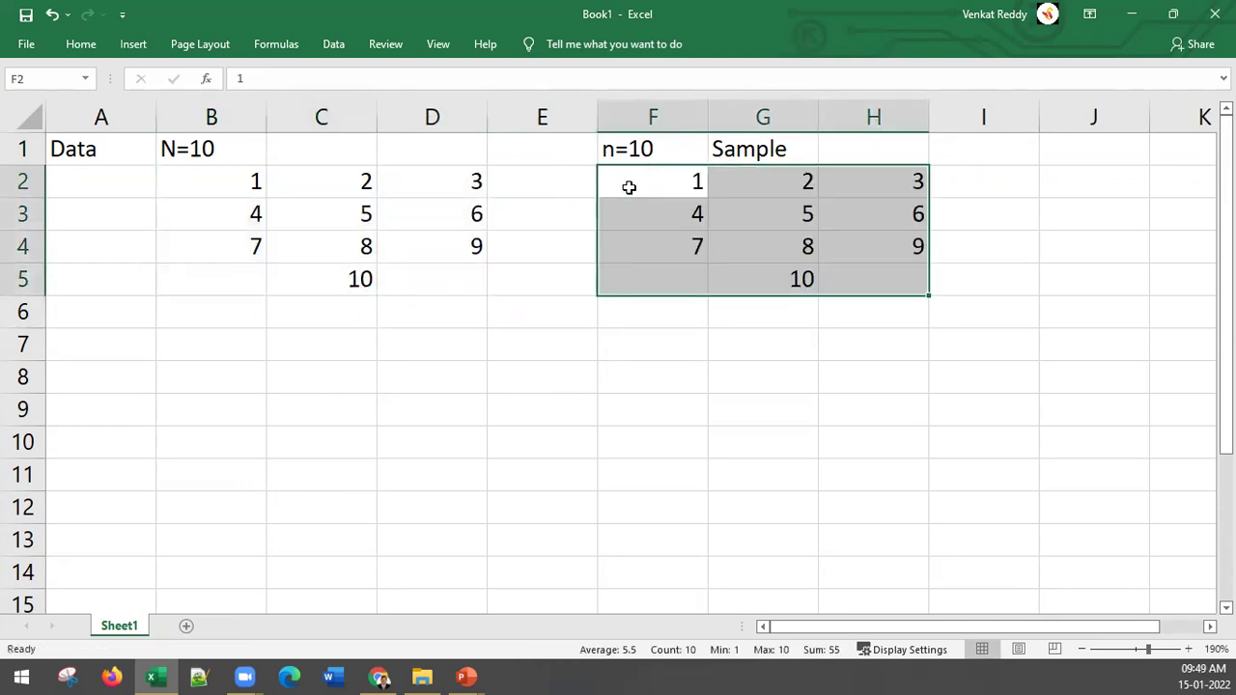
click(516, 383)
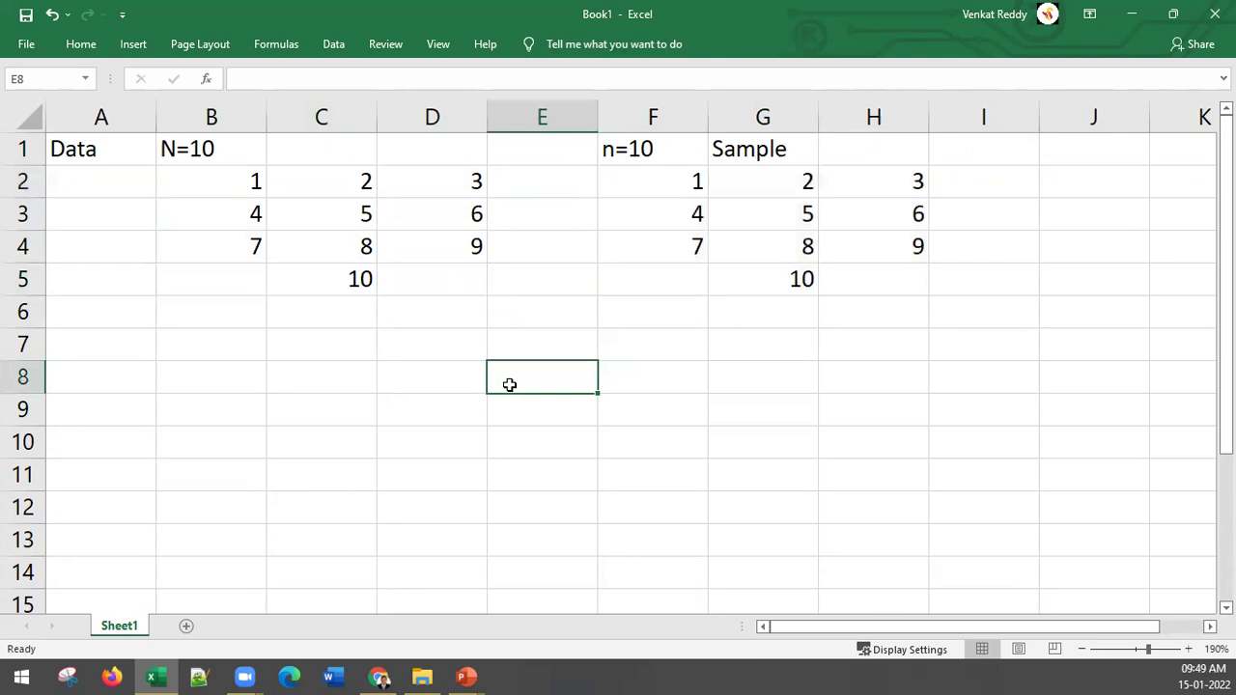
drag(265, 180, 465, 275)
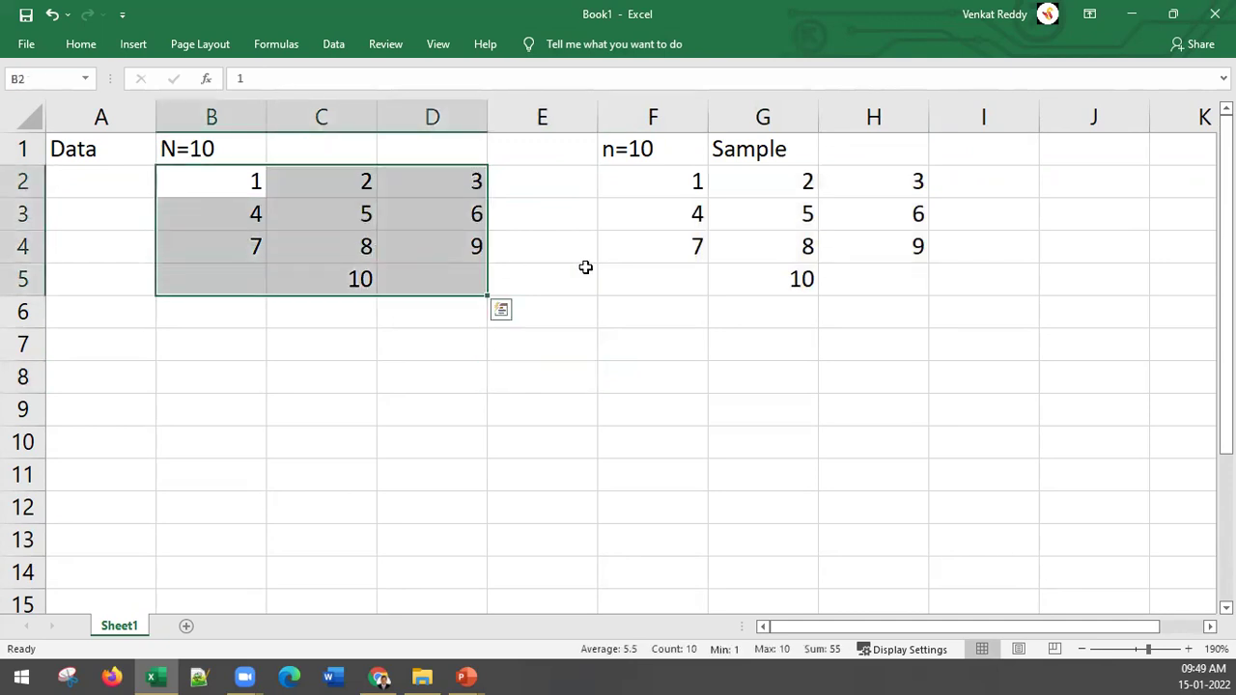
drag(676, 188, 894, 264)
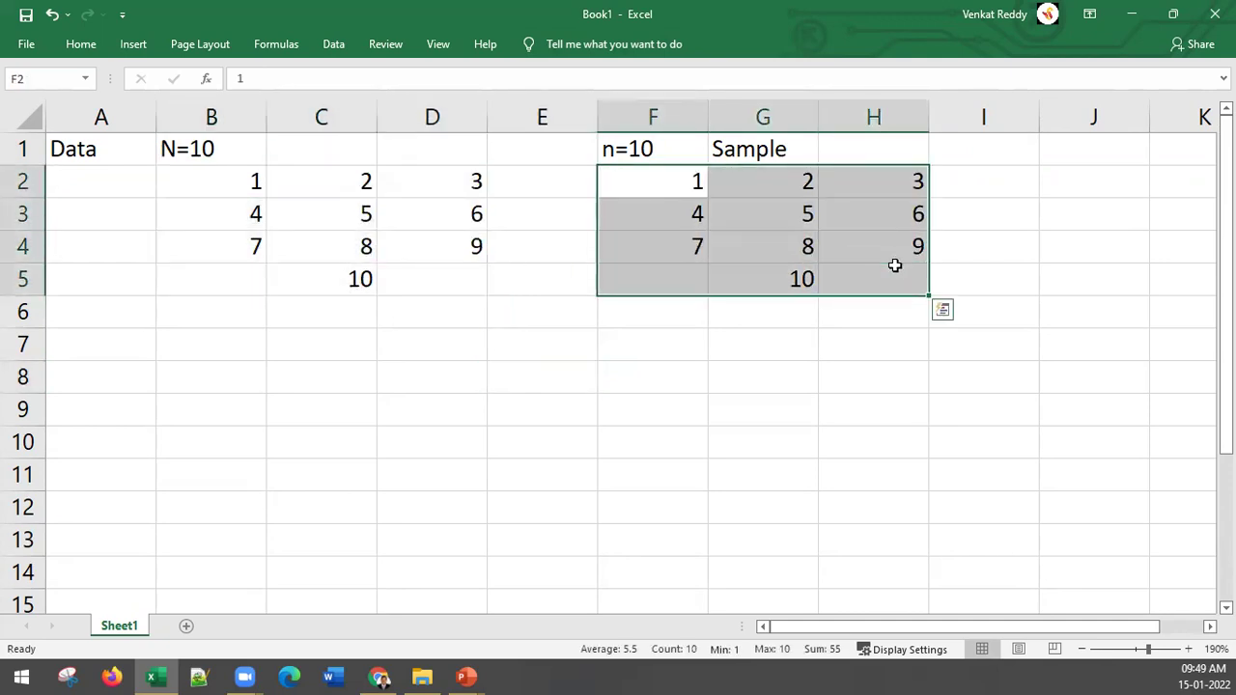
Enter the heading Boot Strap Sample in cell A7
click(86, 347)
text(Booy)
key(BackSpace)
text(t S)
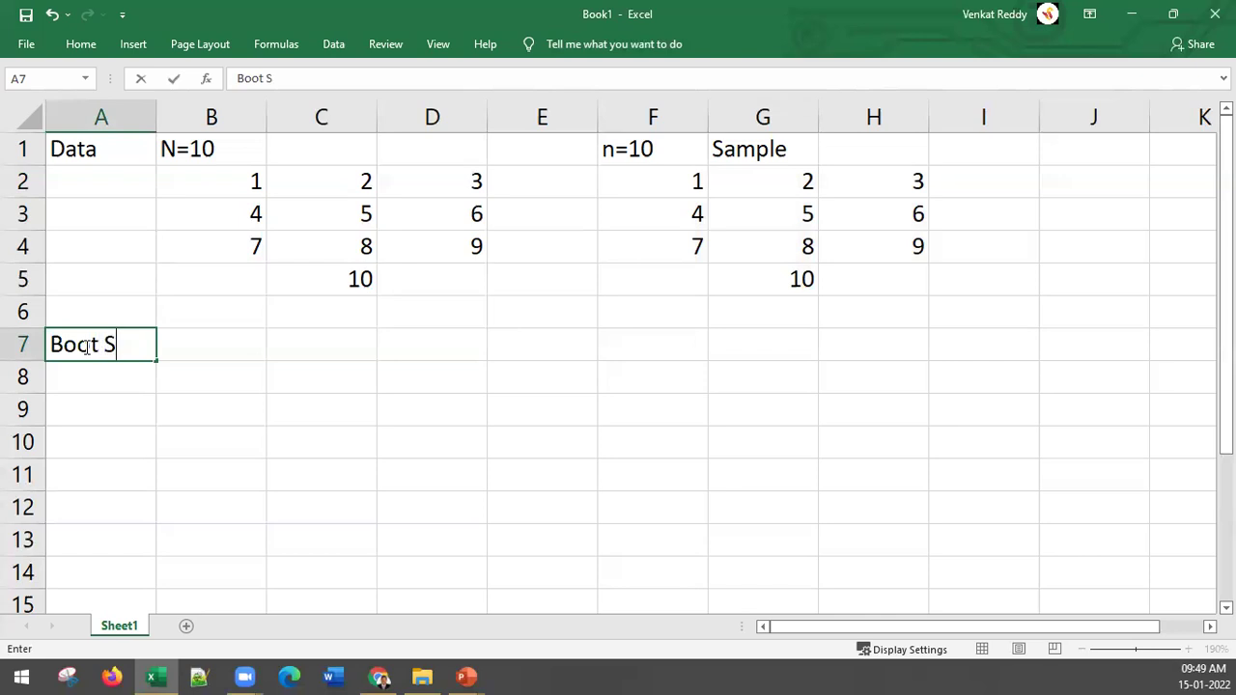
text(trap Sample)
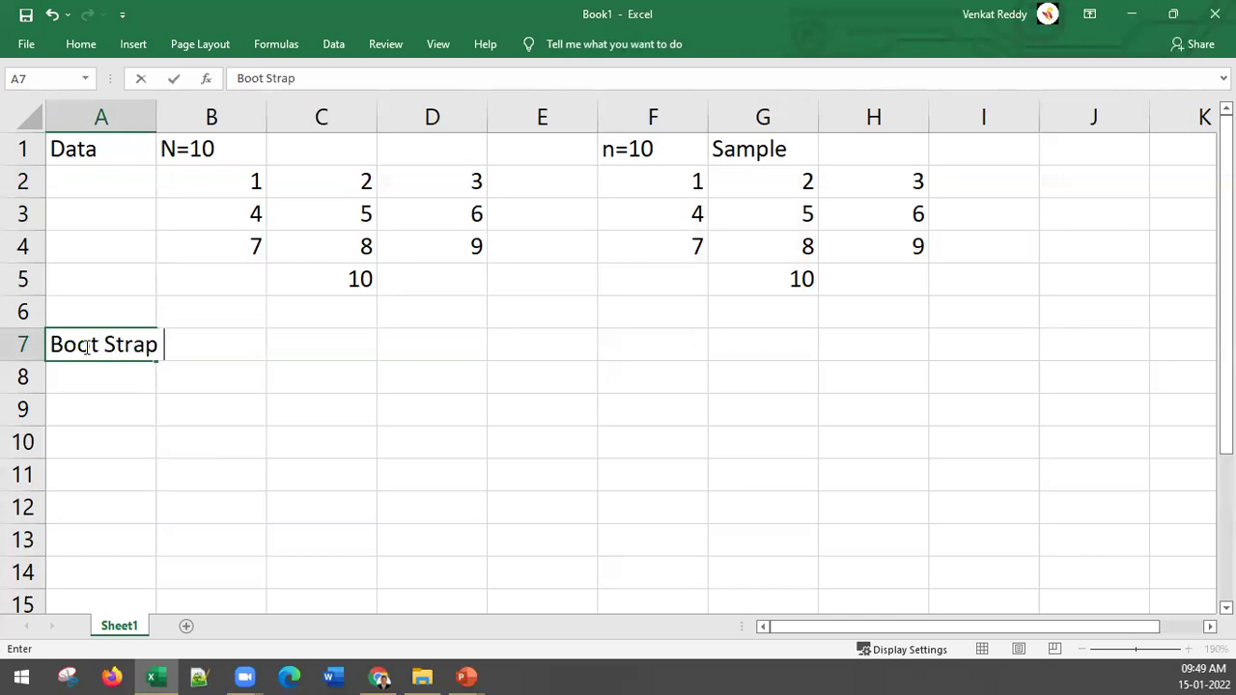
key(Return)
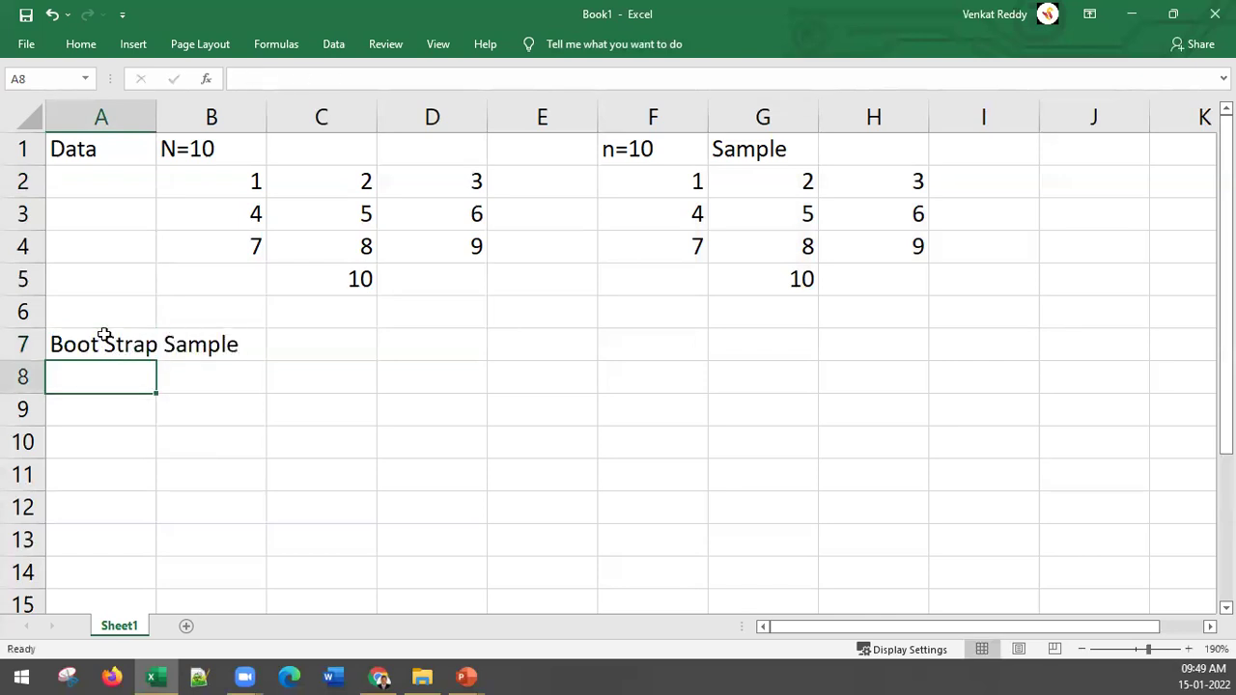
Enter the sample size label n=10 in cell C7, beside the Boot Strap Sample heading
click(273, 438)
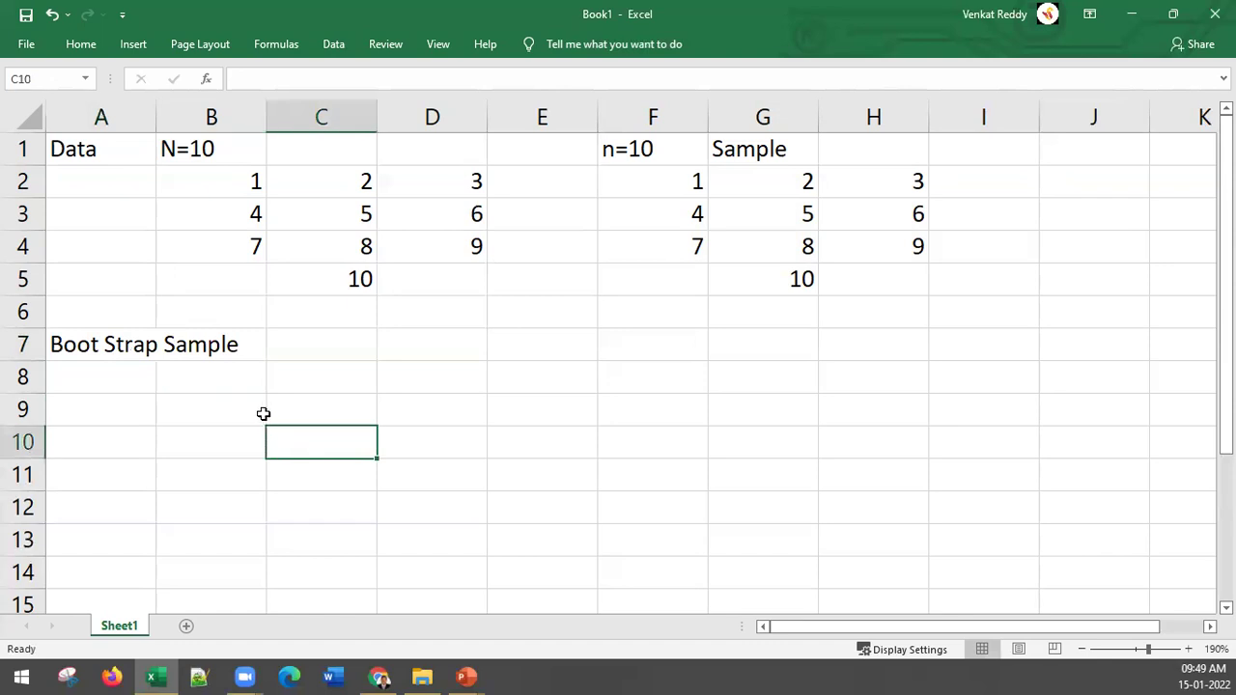
click(240, 379)
click(294, 350)
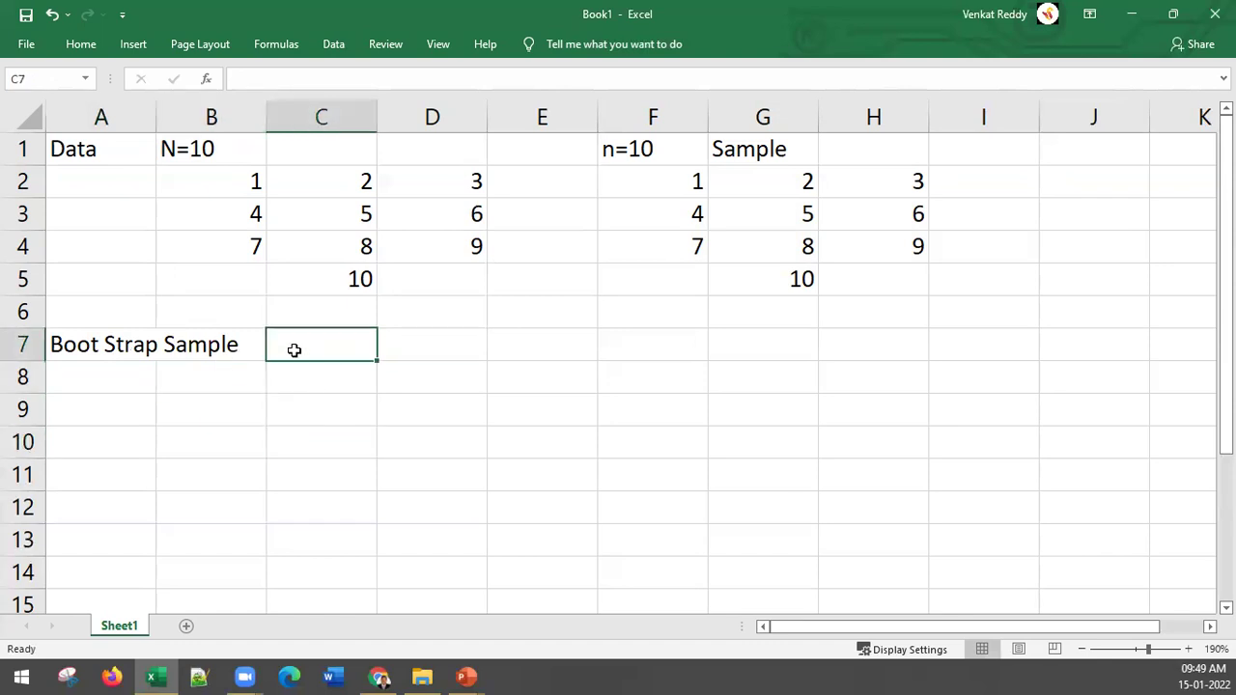
text(n=10)
key(Return)
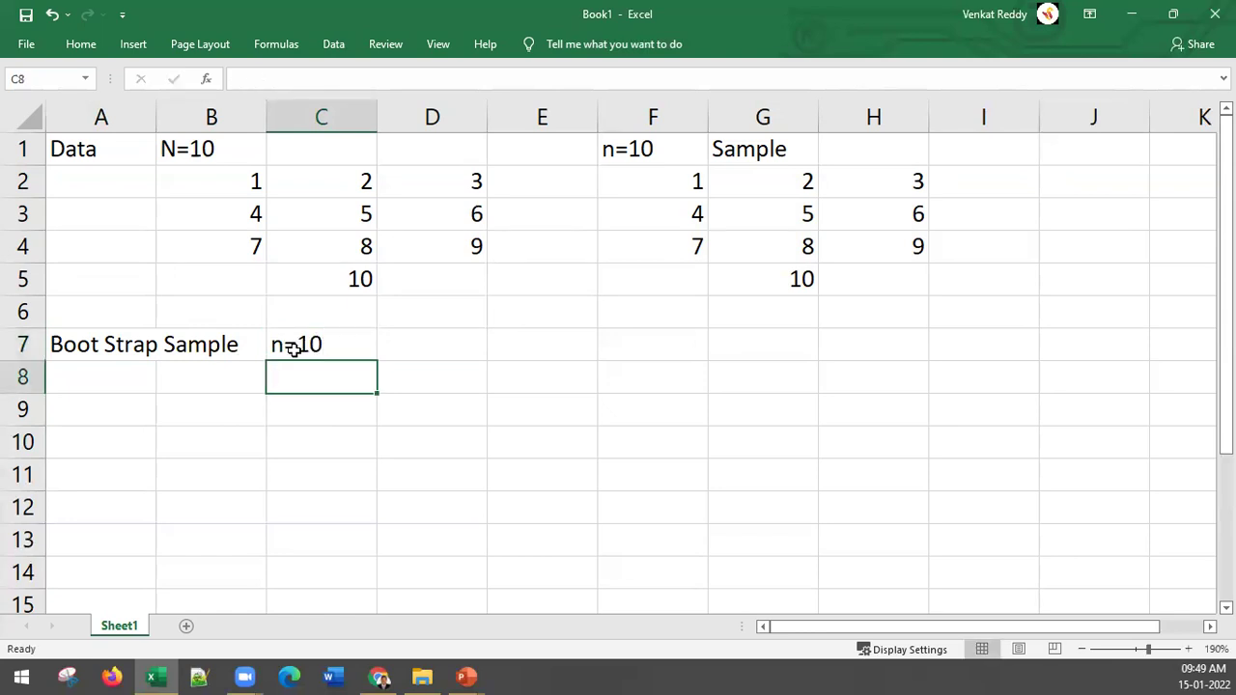
Enter the formula =RANDBETWEEN(1,10) in cell B8 to draw a random value from the data
click(241, 374)
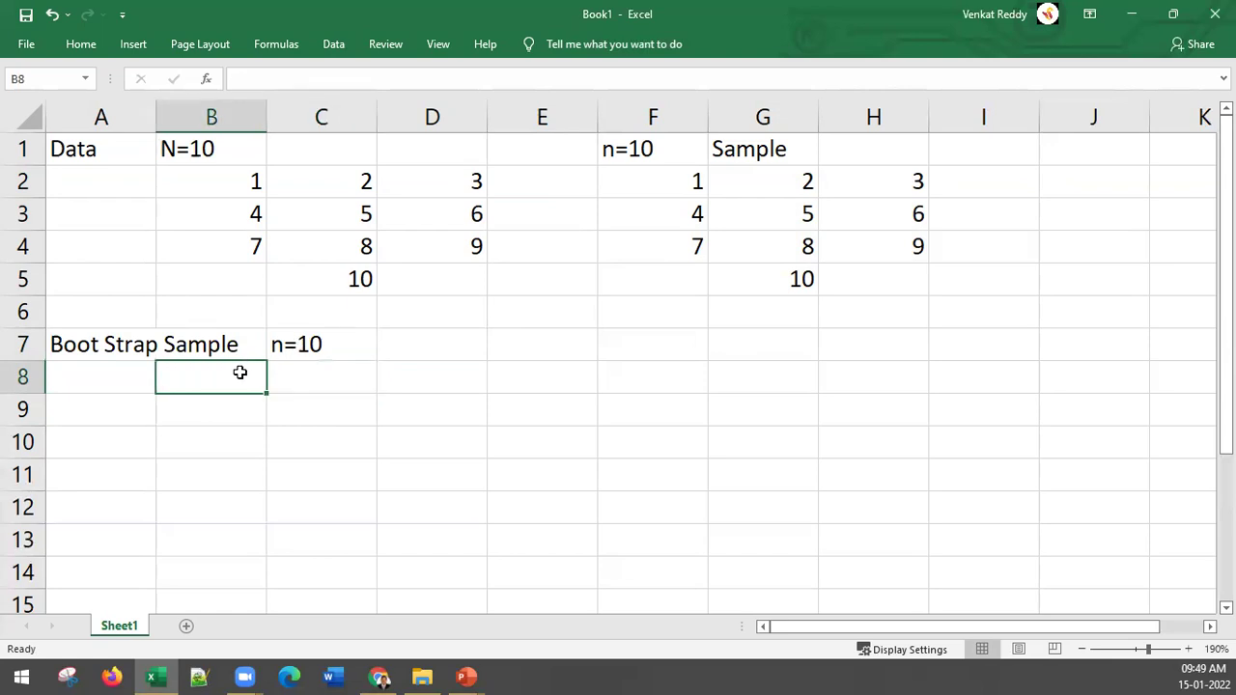
drag(237, 172, 477, 287)
click(238, 382)
text(=ra)
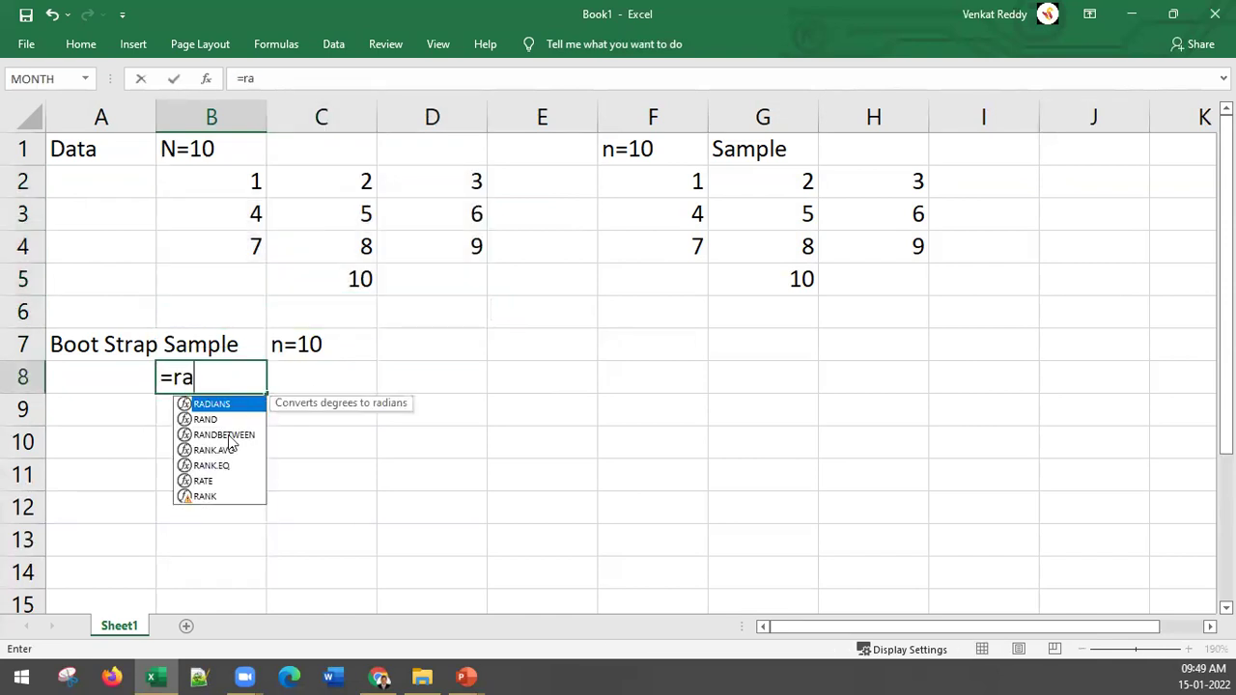
double_click(227, 436)
text(1,10))
key(Return)
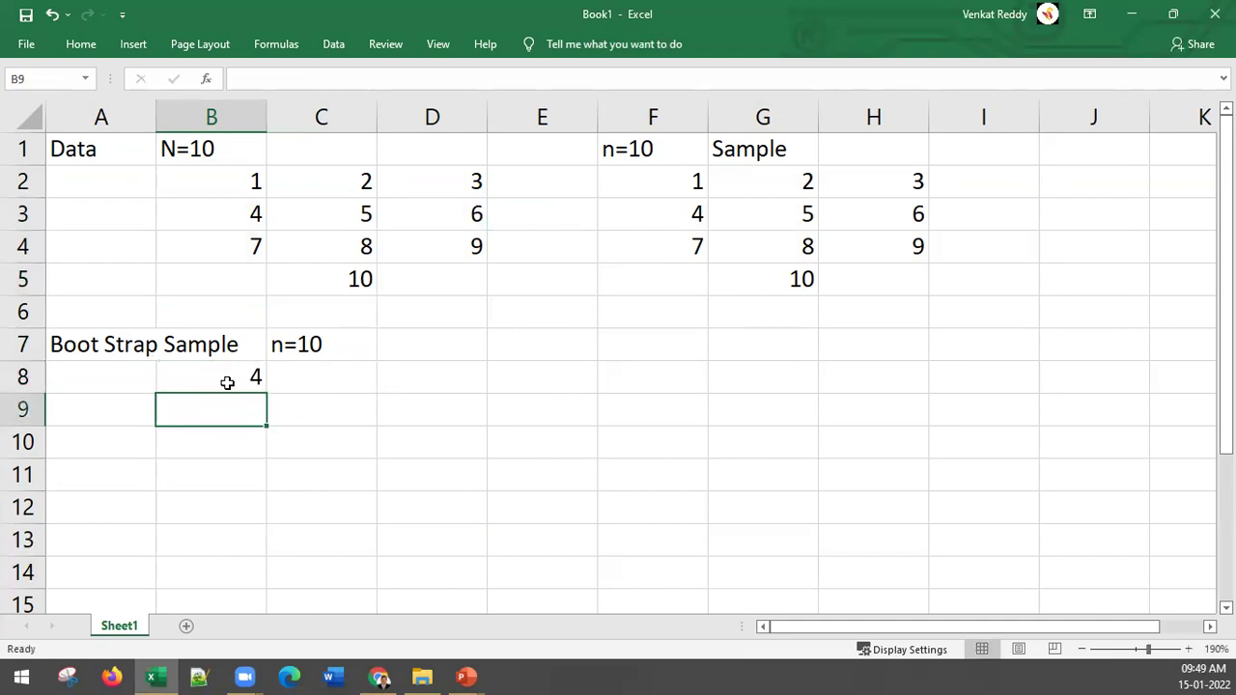
Copy the random formula from B8 into C8, D8, B9:D10 and C11 to make a ten-value bootstrap sample
click(227, 382)
key(ctrl+c)
click(288, 379)
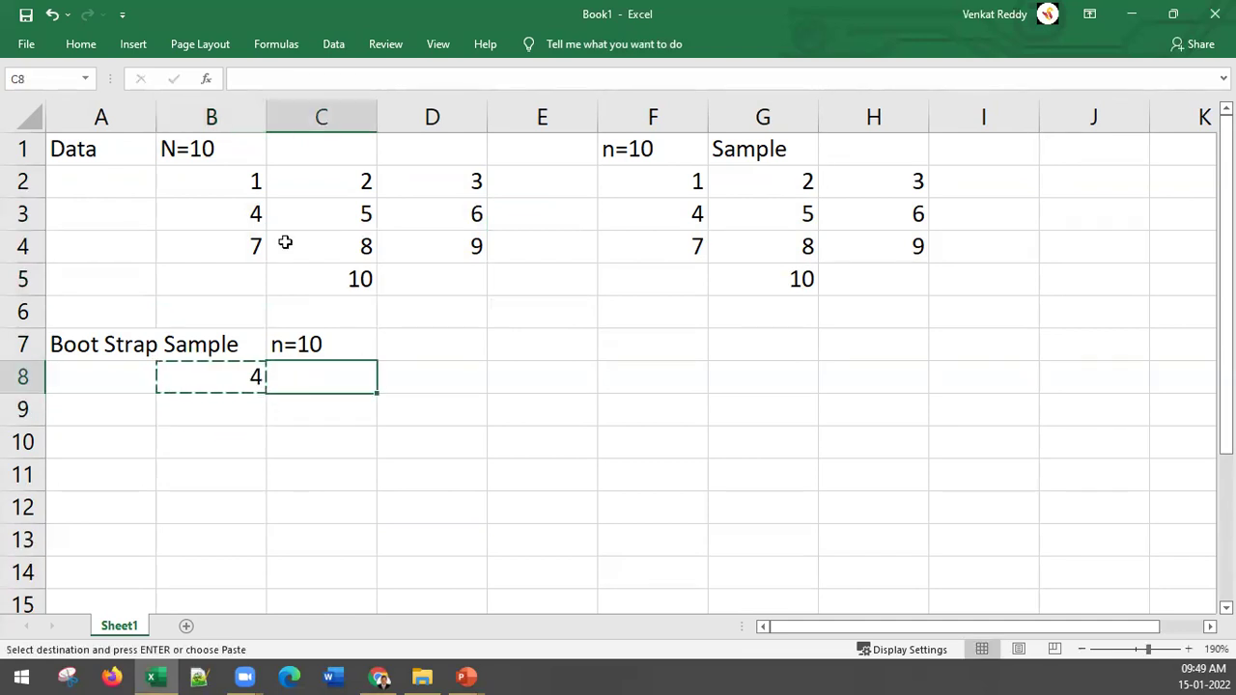
click(246, 186)
click(368, 277)
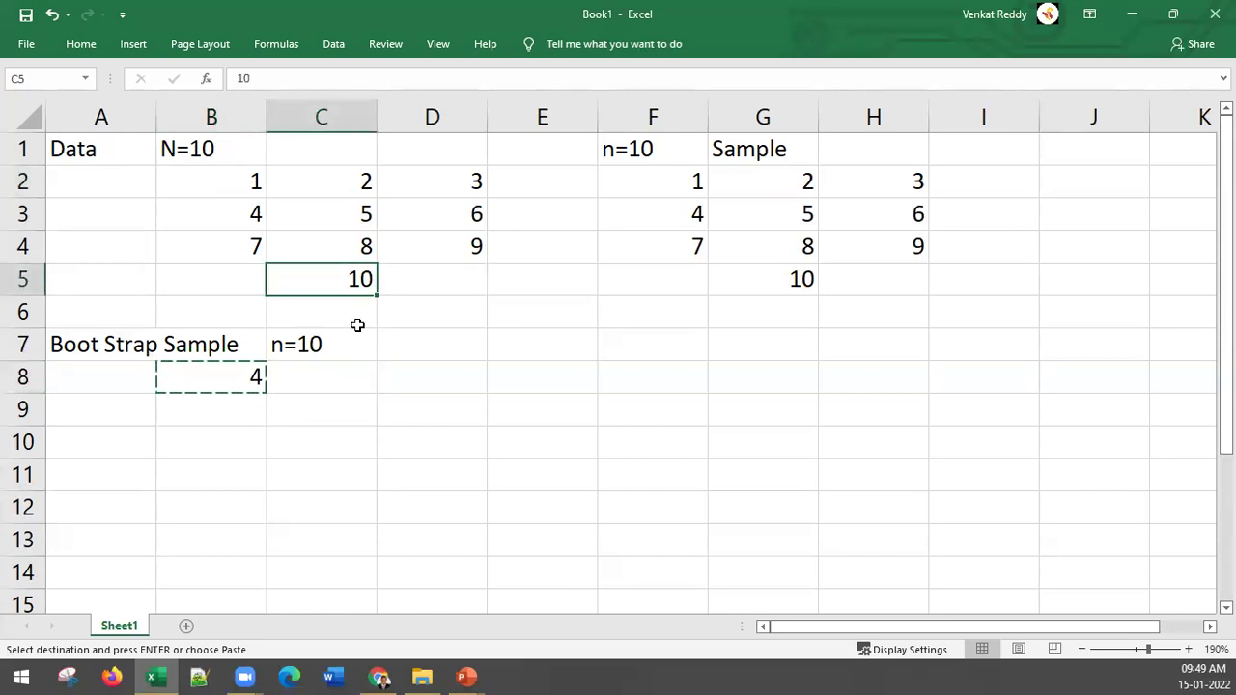
click(331, 367)
key(ctrl+v)
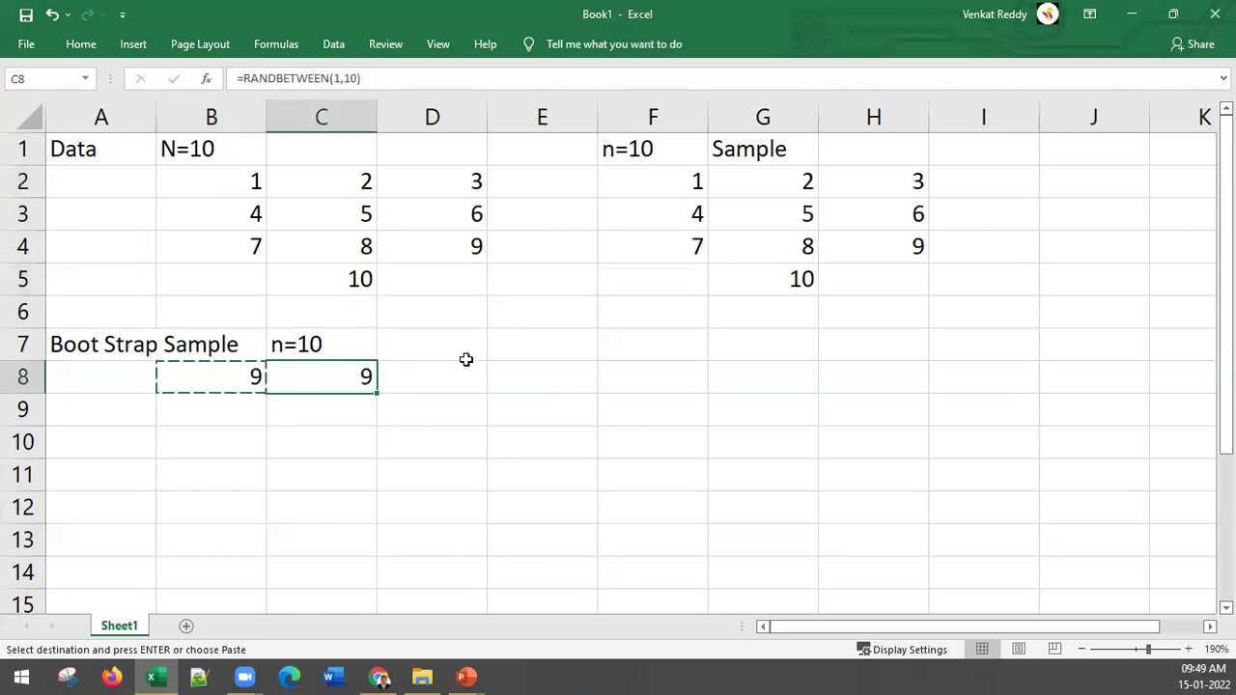
click(452, 373)
key(ctrl+v)
click(217, 412)
key(ctrl+v)
click(356, 410)
key(ctrl+v)
click(463, 407)
key(ctrl+v)
click(263, 444)
key(ctrl+v)
click(354, 439)
key(ctrl+v)
click(458, 437)
key(ctrl+v)
click(337, 474)
key(ctrl+v)
click(538, 496)
key(Escape)
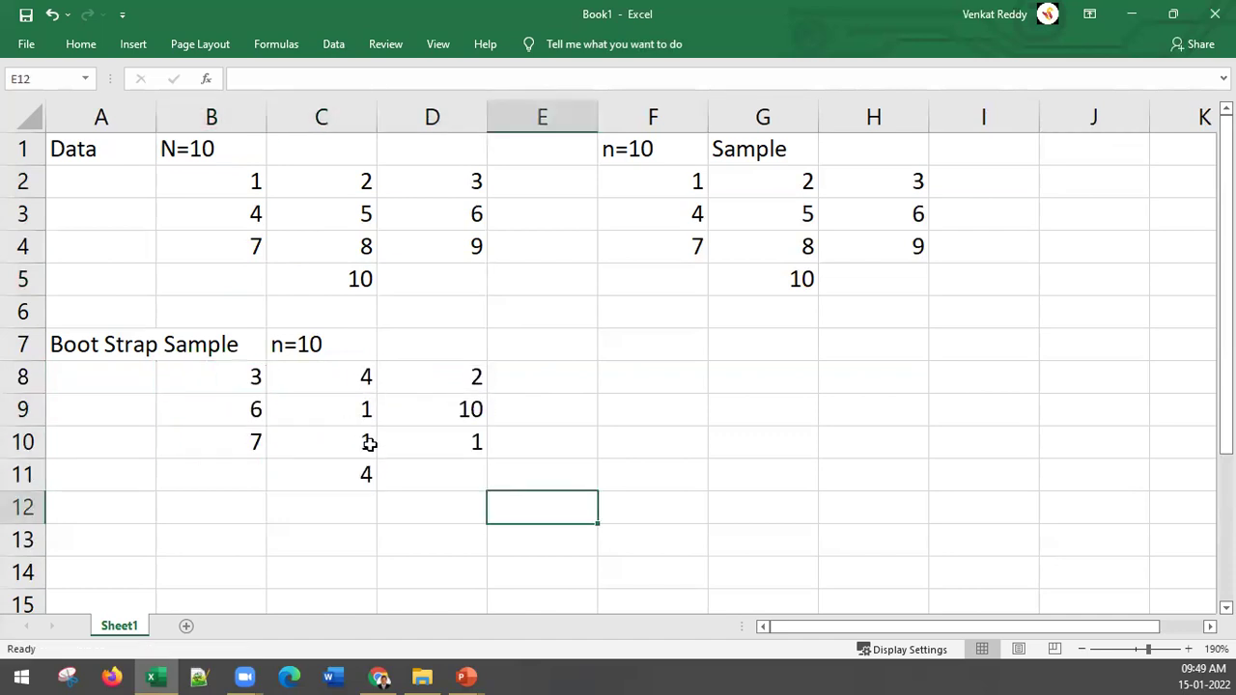
Copy the bootstrap sample block B8:D11 to three more places, starting at F8, B13 and F13
drag(253, 380, 427, 477)
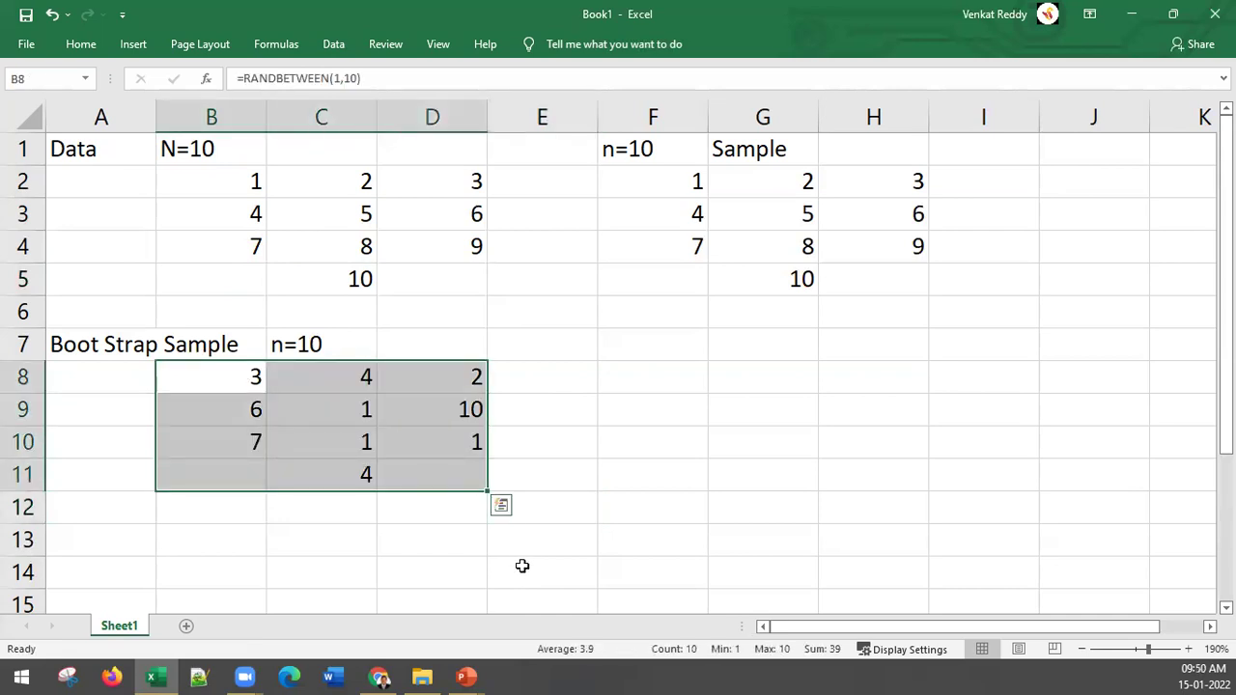
scroll(523, 560, down, 1)
key(ctrl+c)
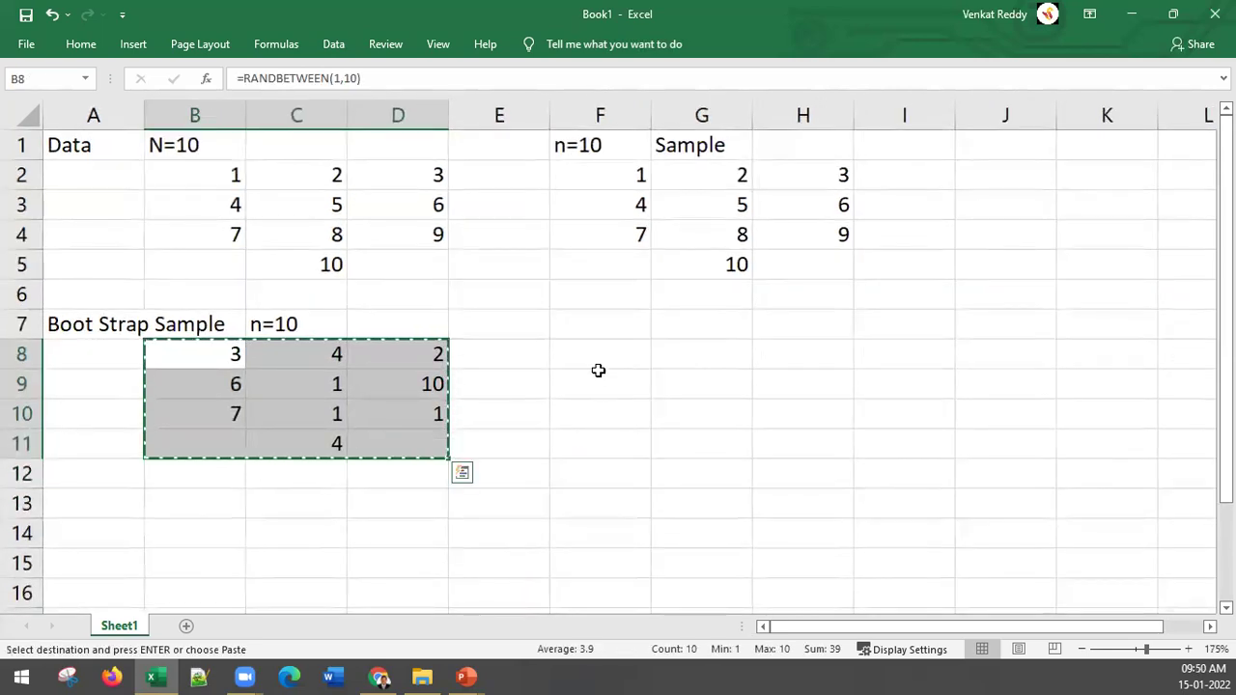
click(594, 349)
key(ctrl+v)
click(221, 508)
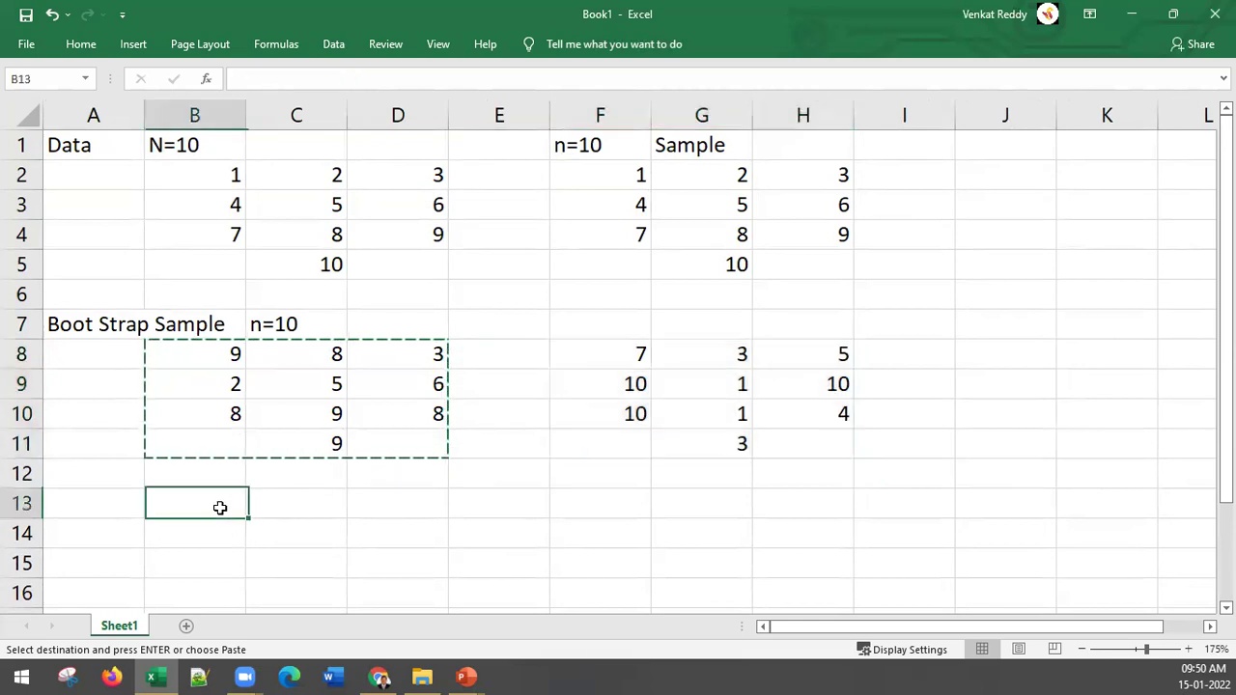
key(ctrl+v)
click(576, 504)
key(ctrl+v)
key(Escape)
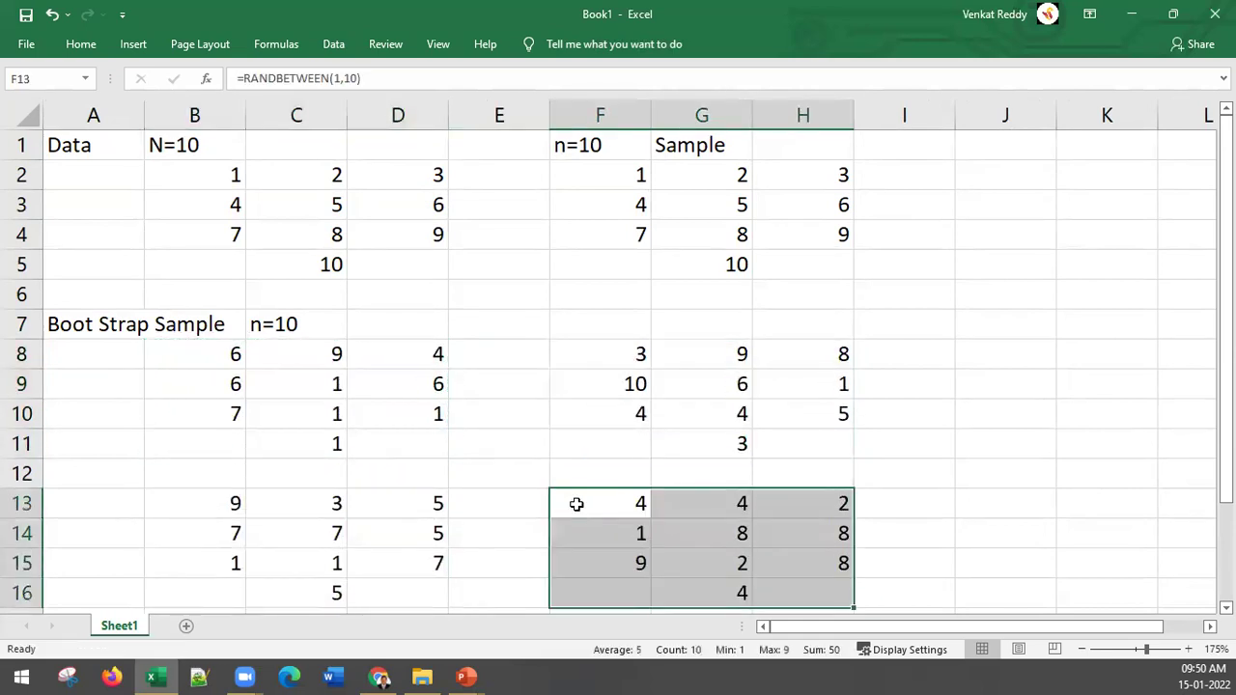
Inspect the formula in C9 and examine the first bootstrap sample in B8:D11 for repeated values
drag(179, 350, 394, 446)
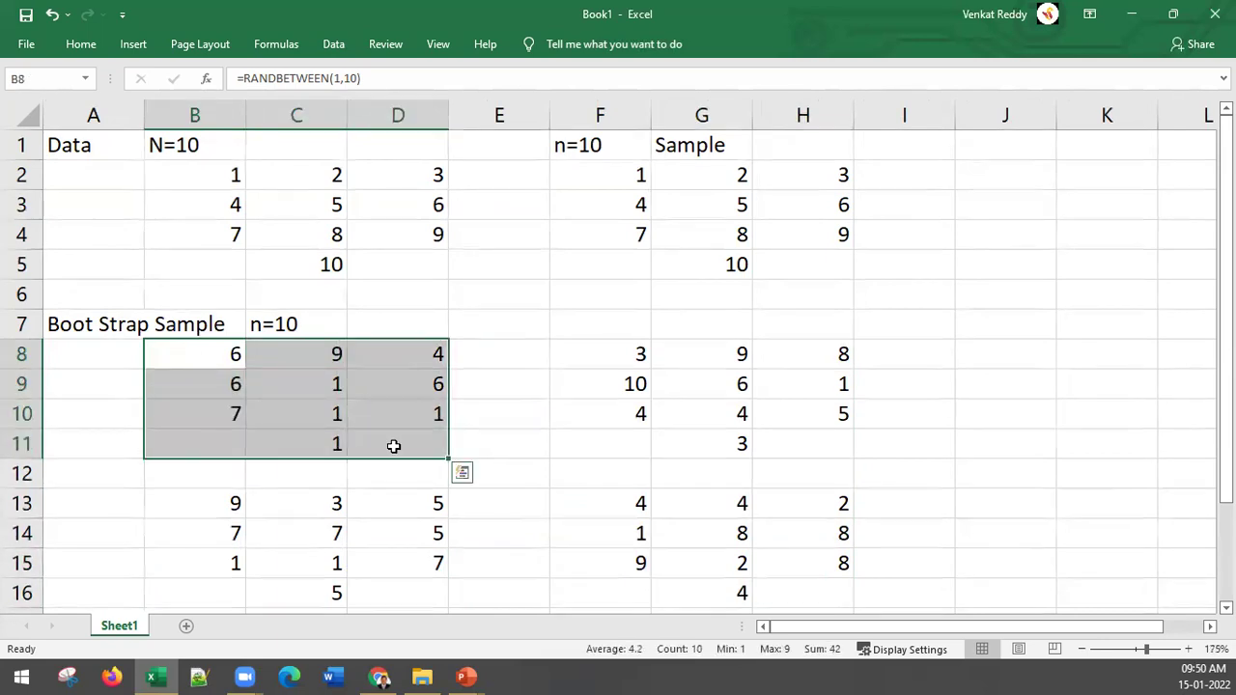
click(497, 442)
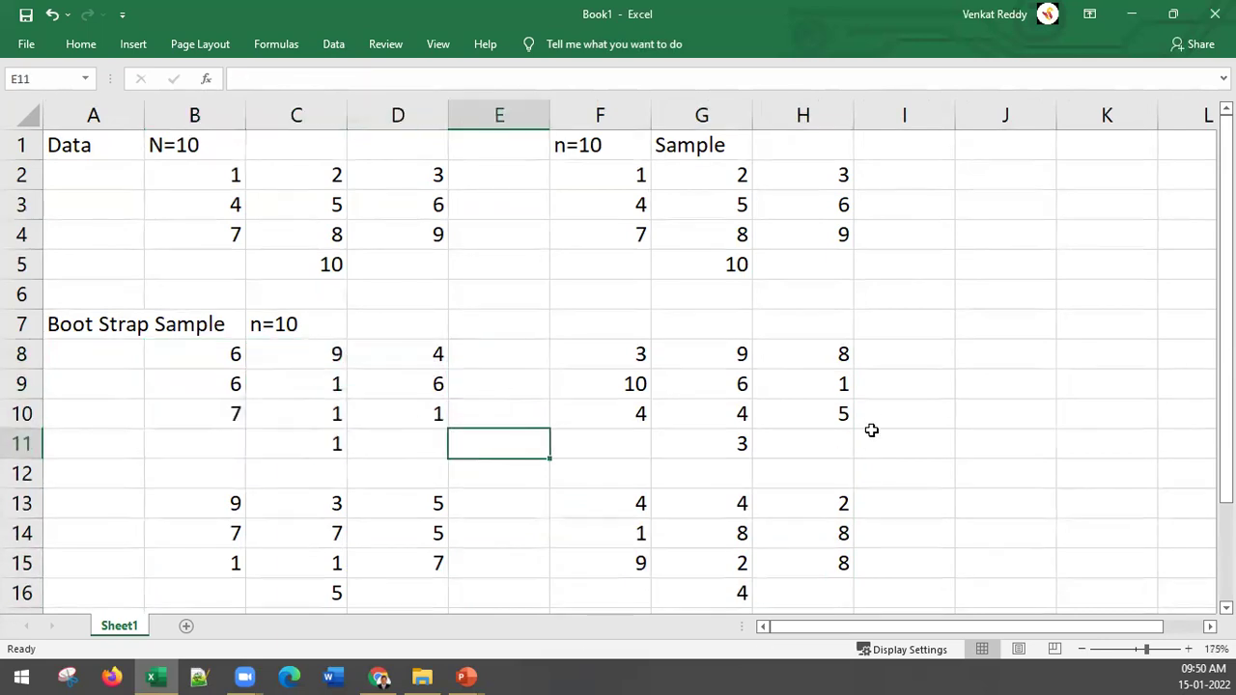
click(394, 403)
double_click(319, 387)
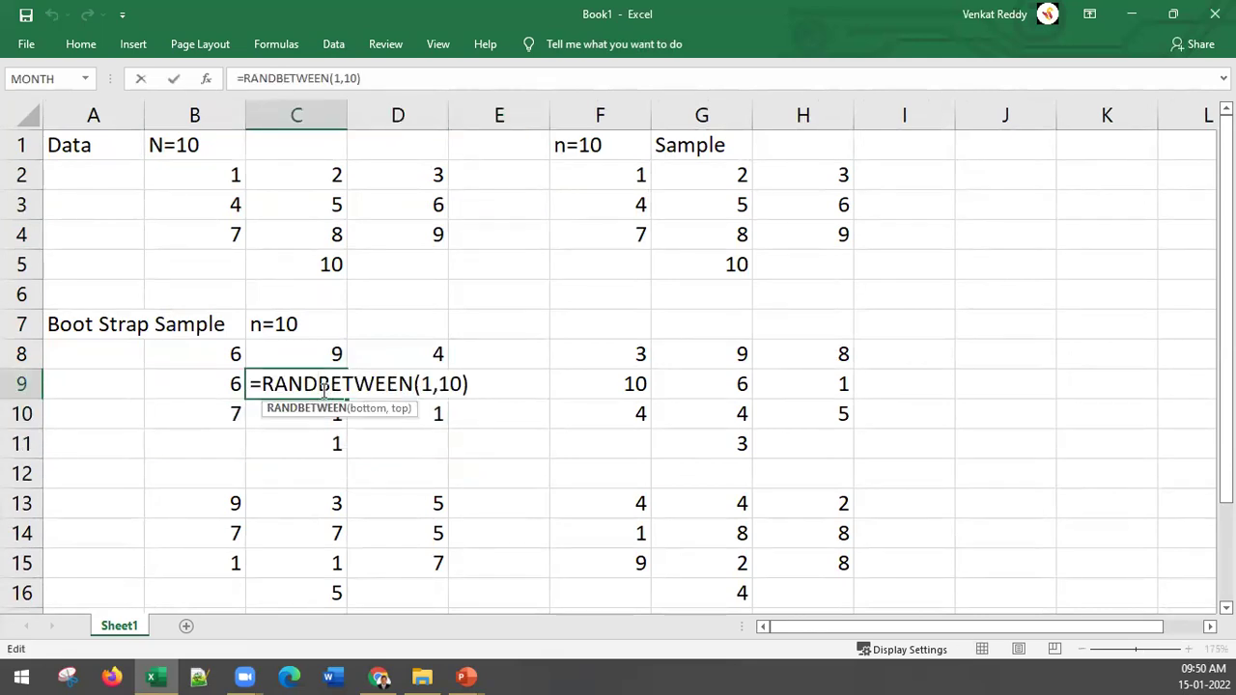
key(Return)
drag(229, 351, 397, 432)
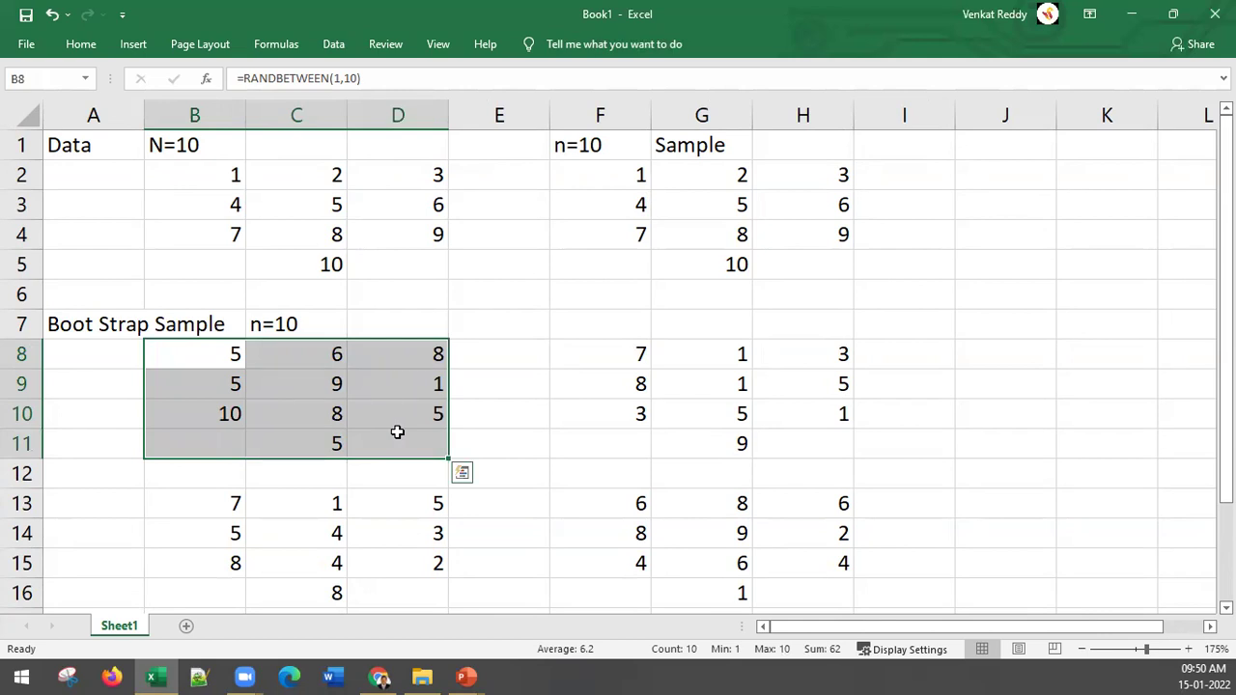
click(238, 353)
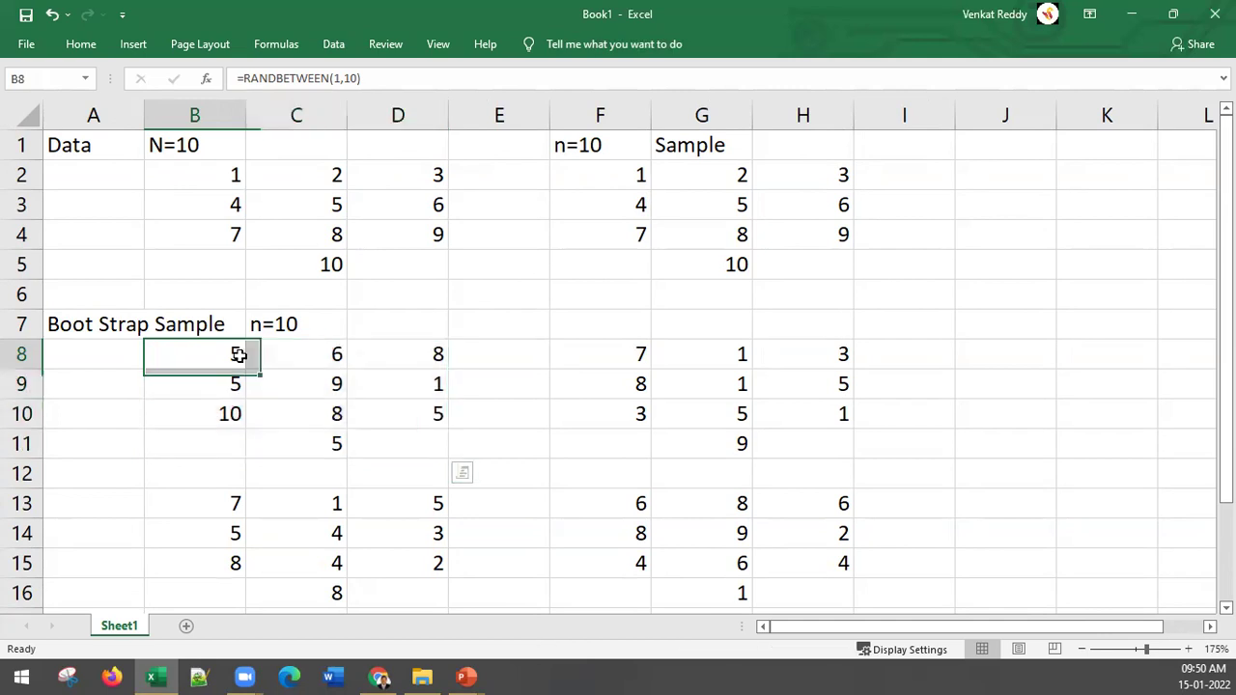
click(238, 383)
click(425, 403)
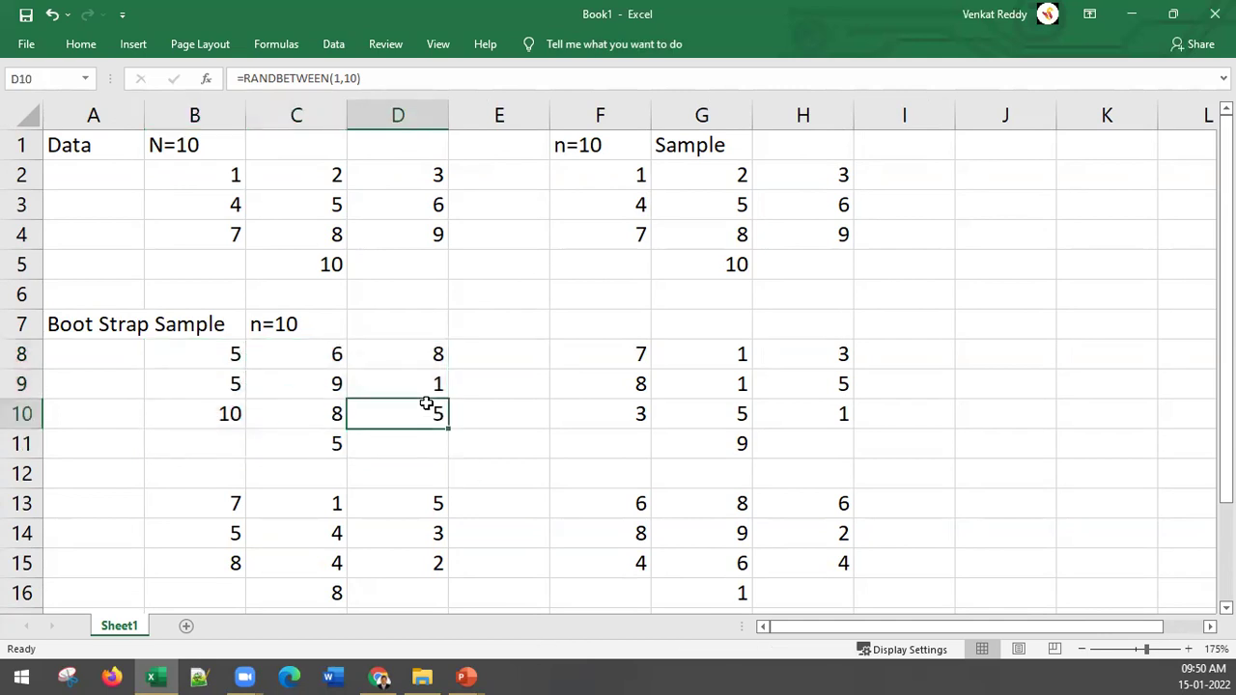
drag(240, 353, 387, 410)
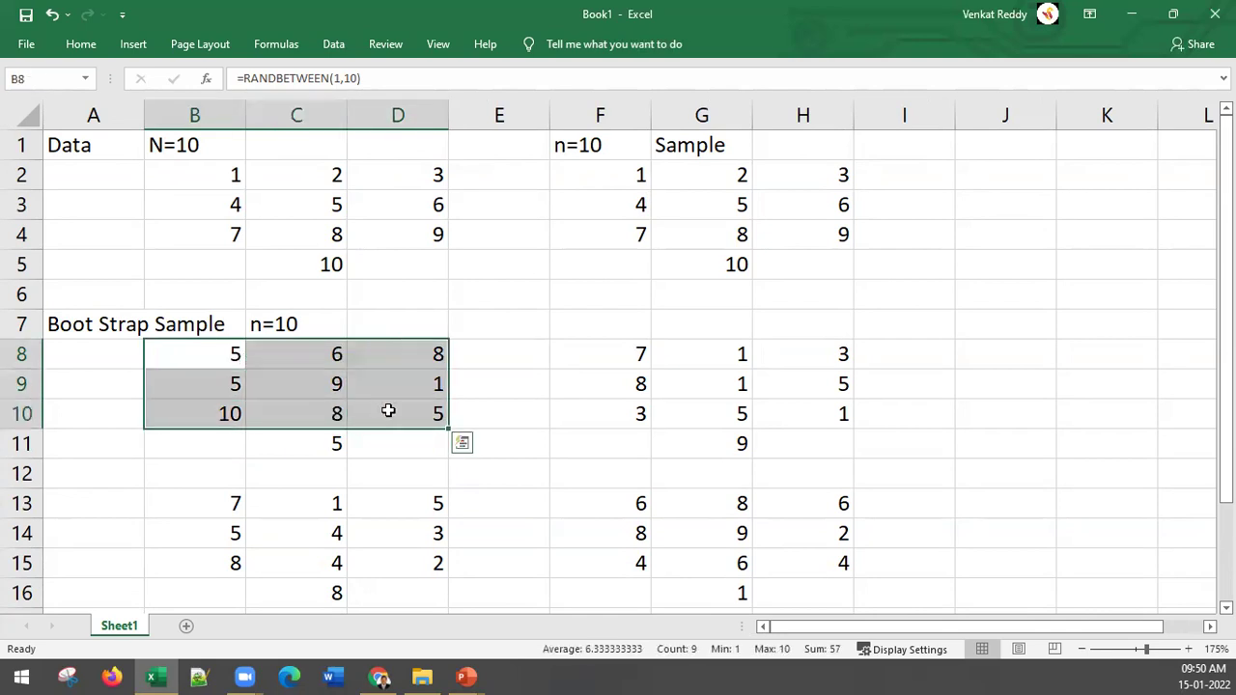
Compare the bootstrap samples in B8:D11 and F13:H16 with the original data in B2:D5 and the plain sample in F2:H5
click(259, 547)
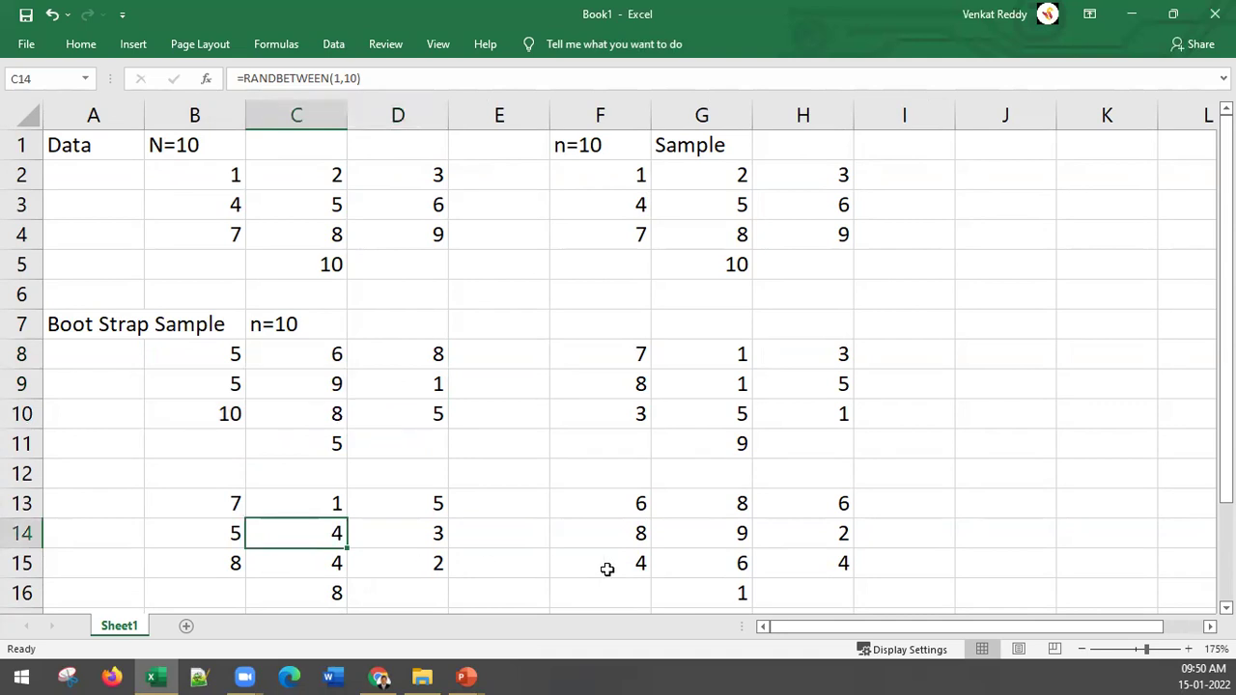
drag(643, 511, 808, 579)
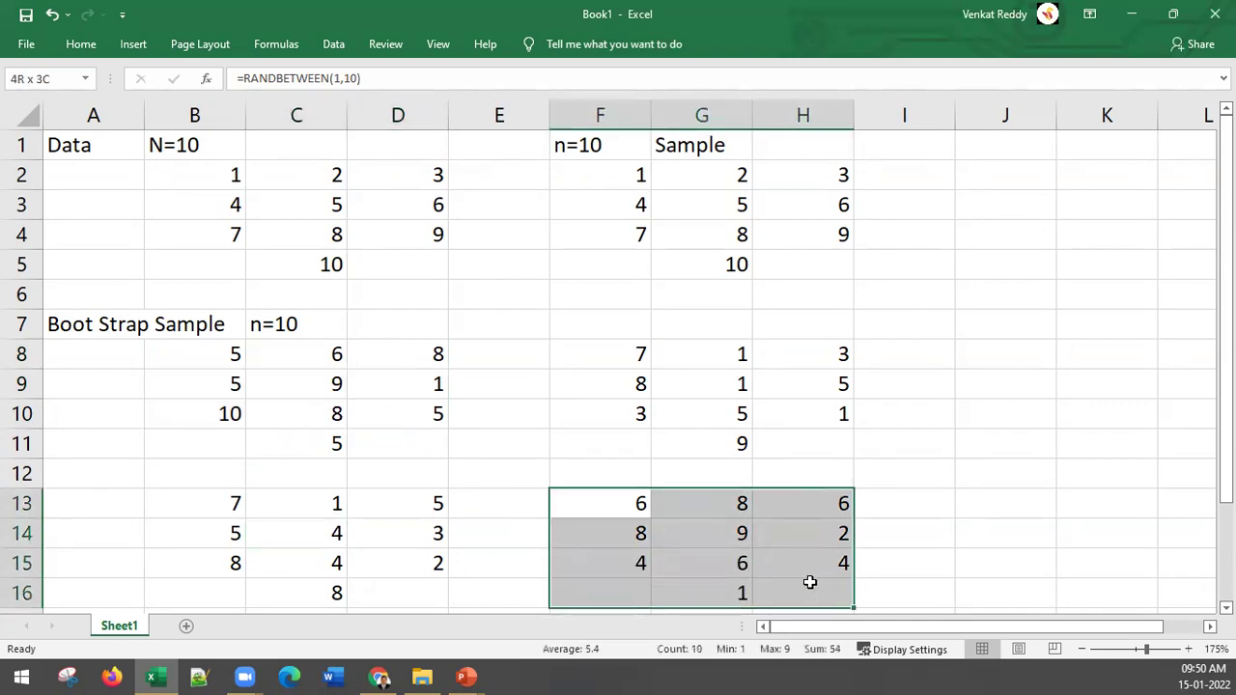
click(357, 449)
drag(396, 443, 209, 353)
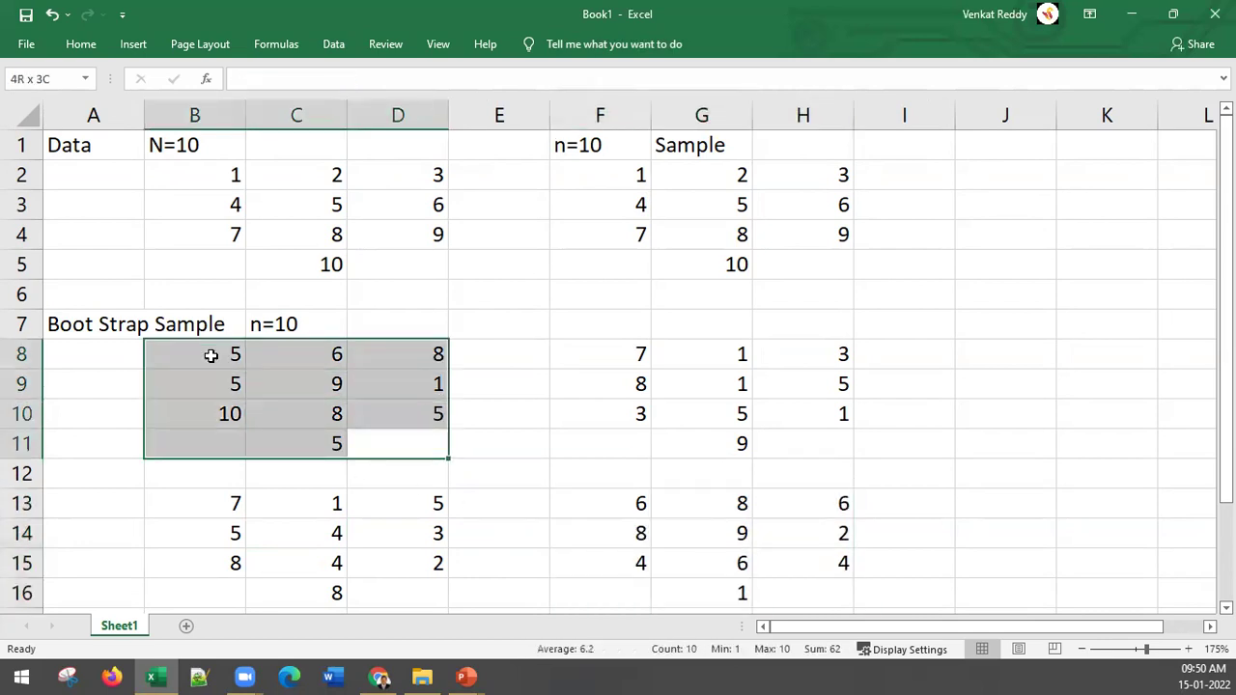
click(1054, 303)
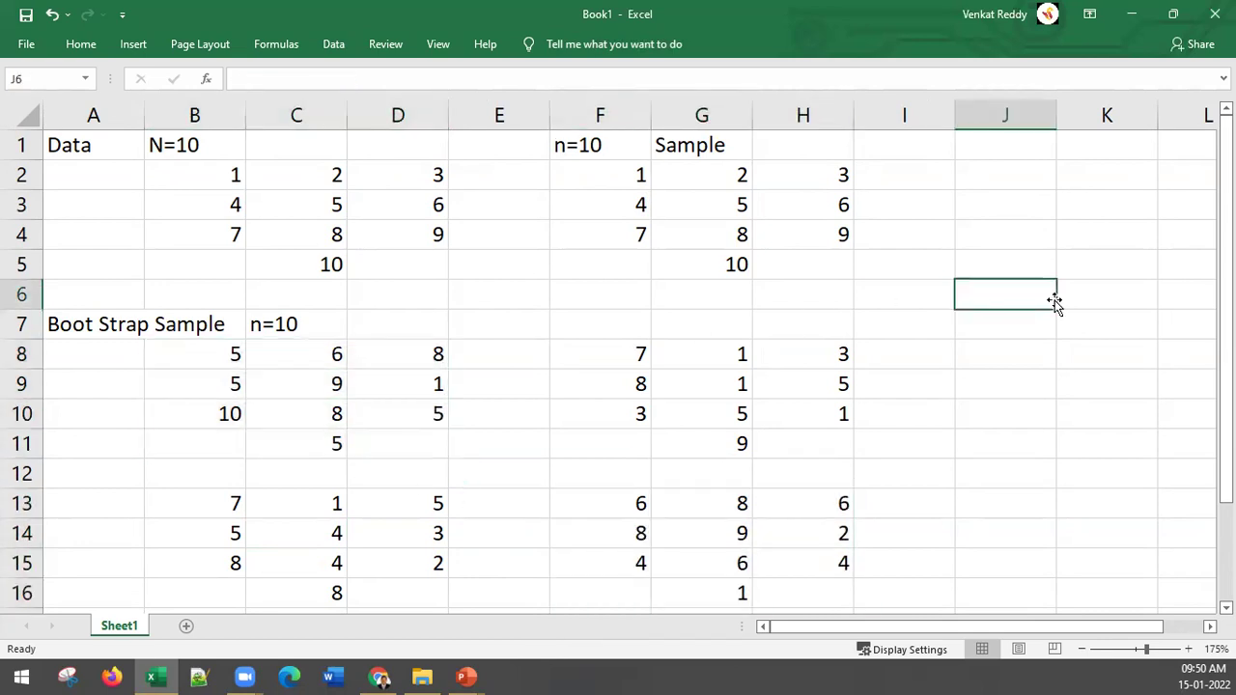
click(263, 329)
click(199, 148)
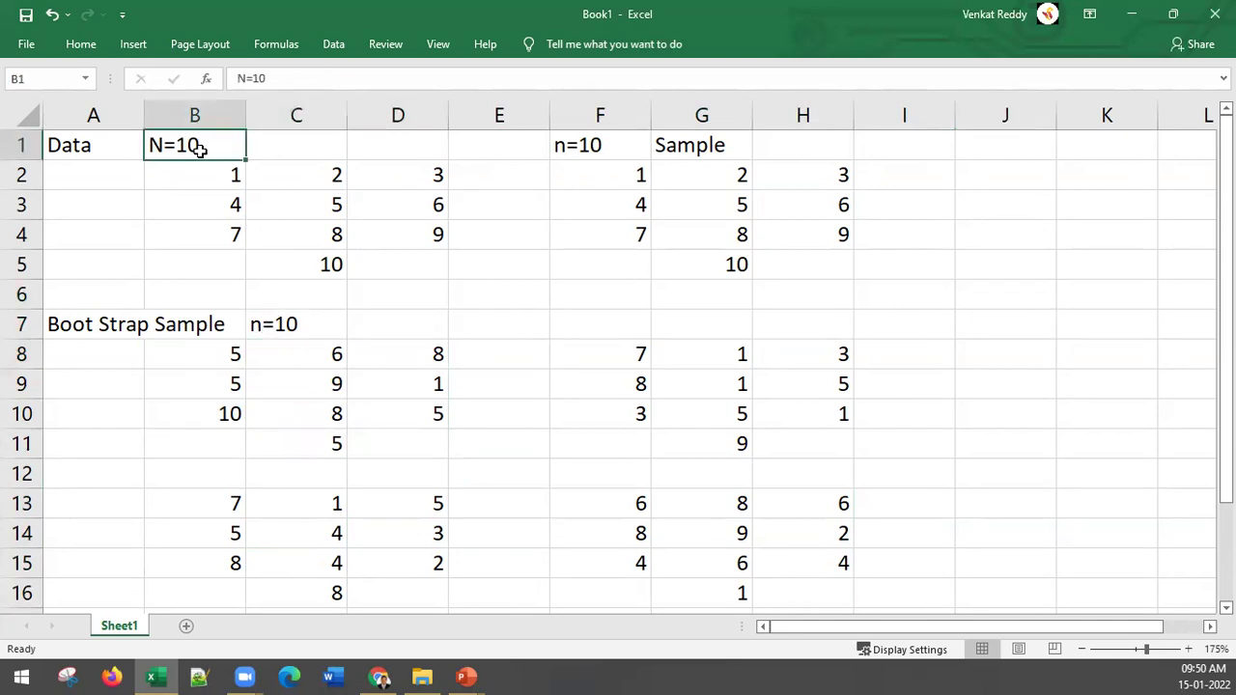
drag(215, 364, 399, 442)
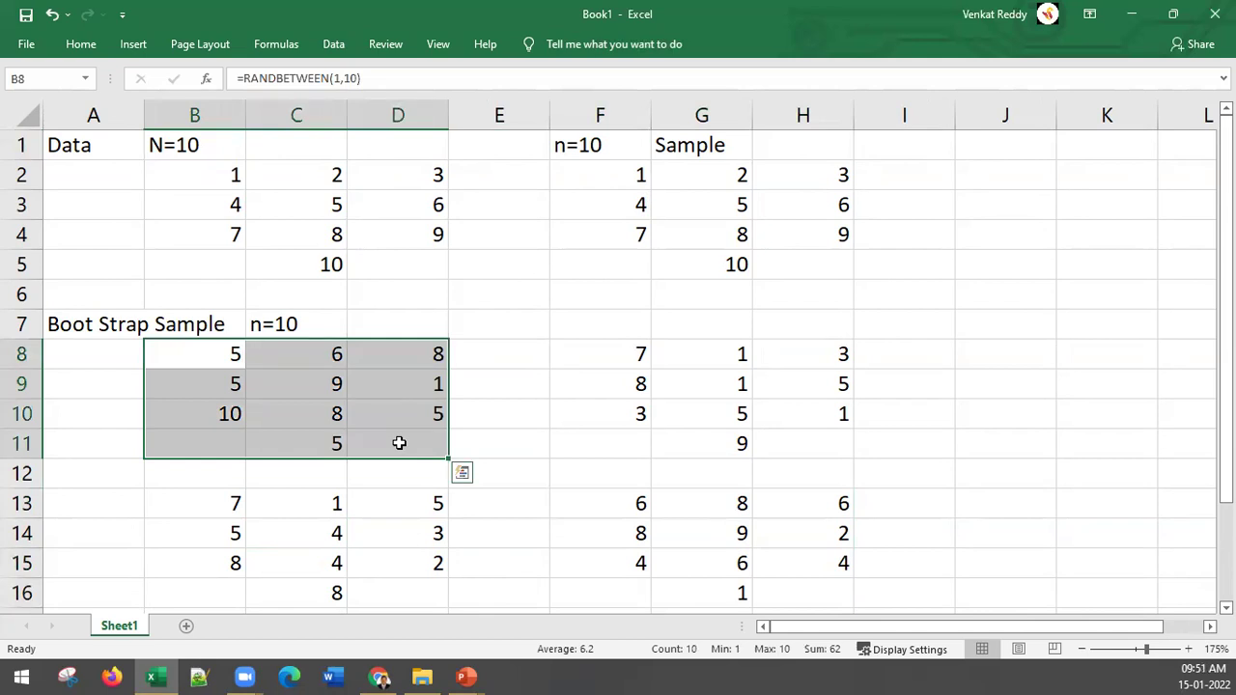
drag(624, 184, 839, 243)
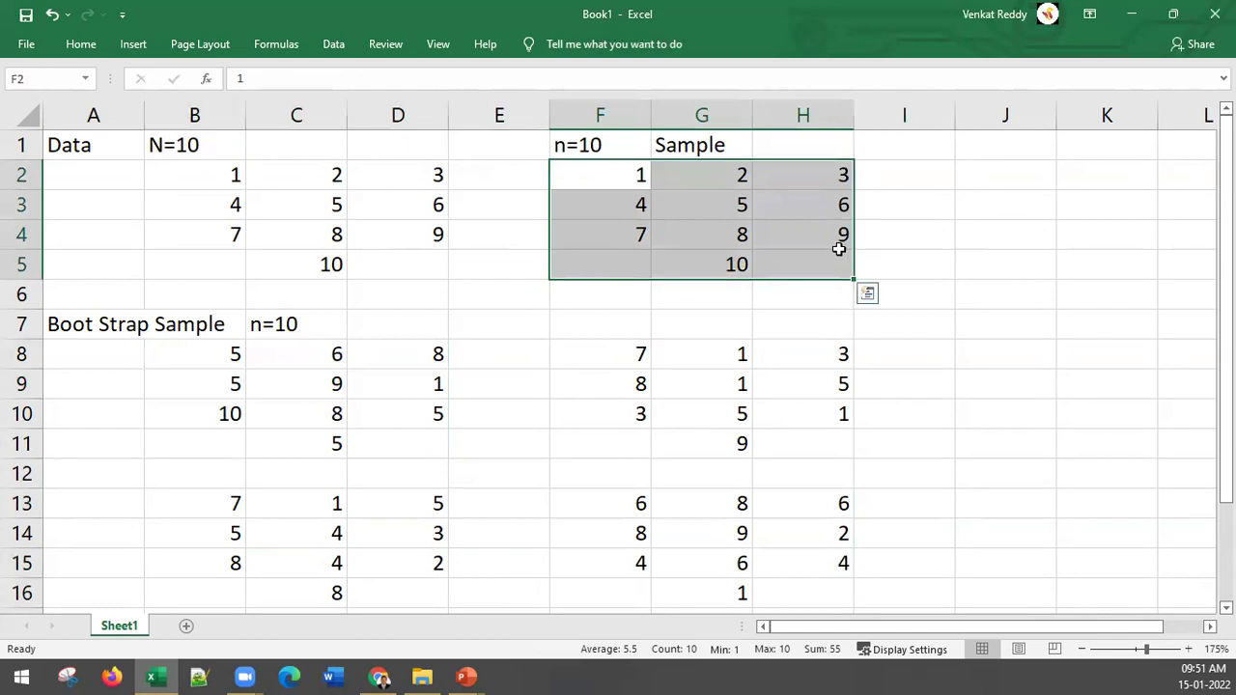
click(209, 355)
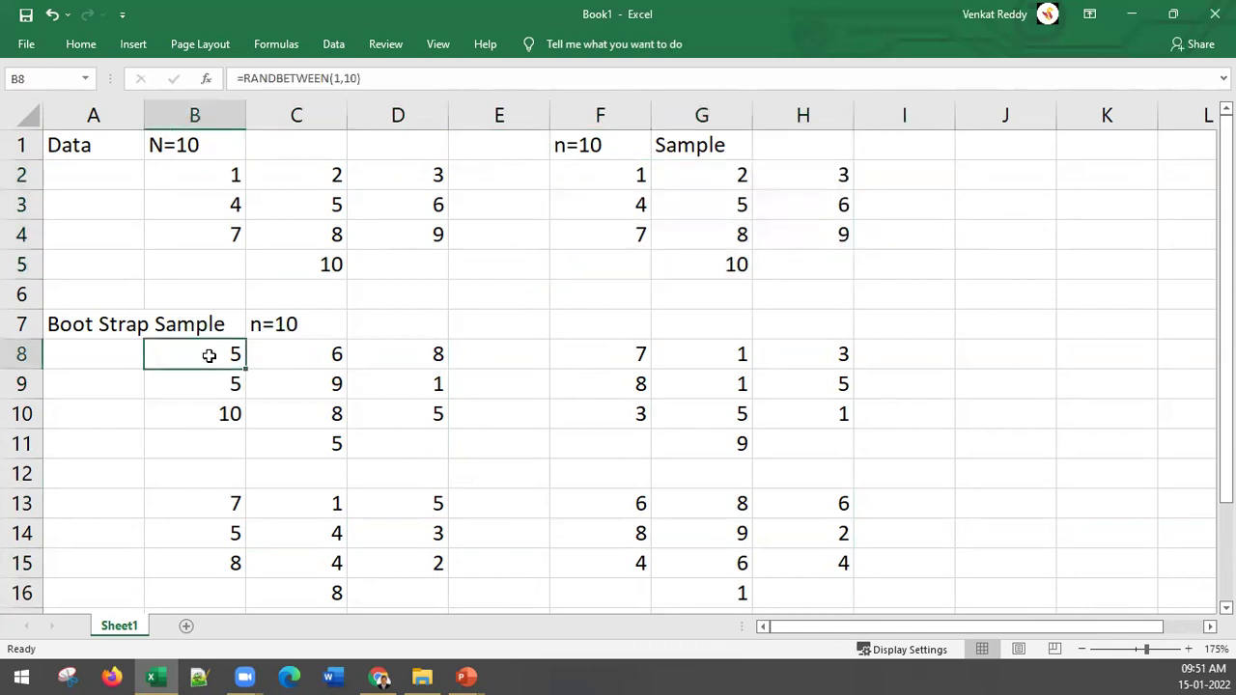
click(317, 353)
click(452, 358)
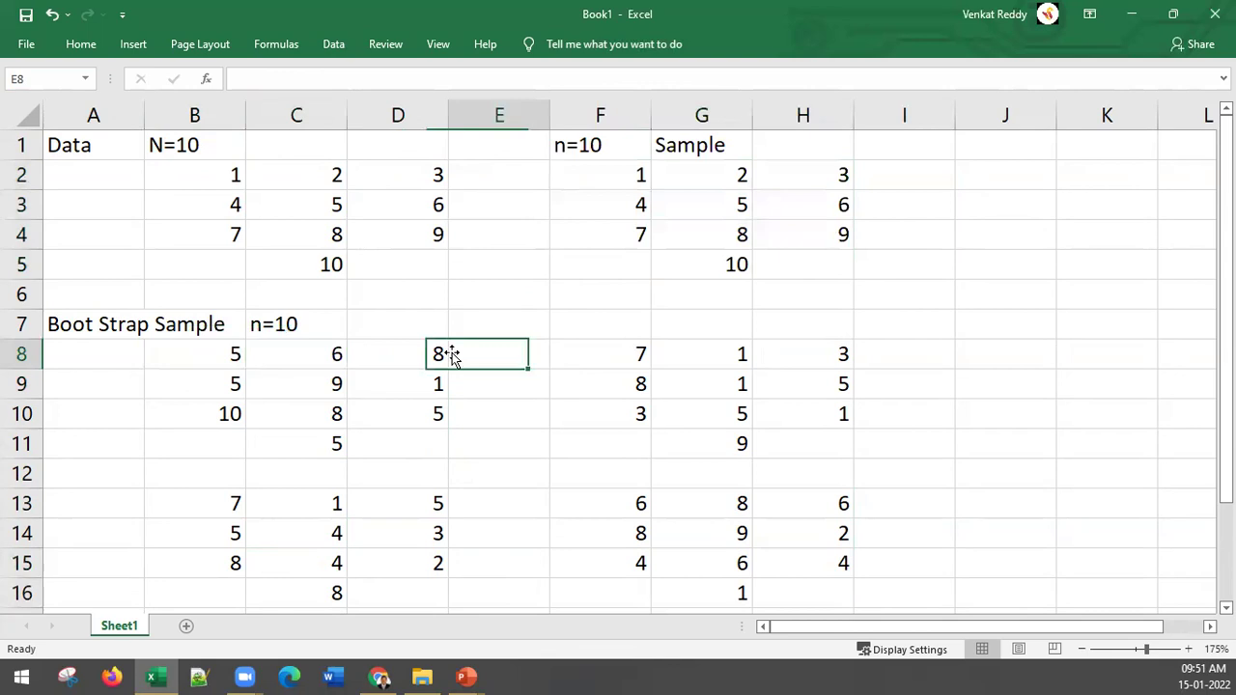
drag(226, 175, 373, 264)
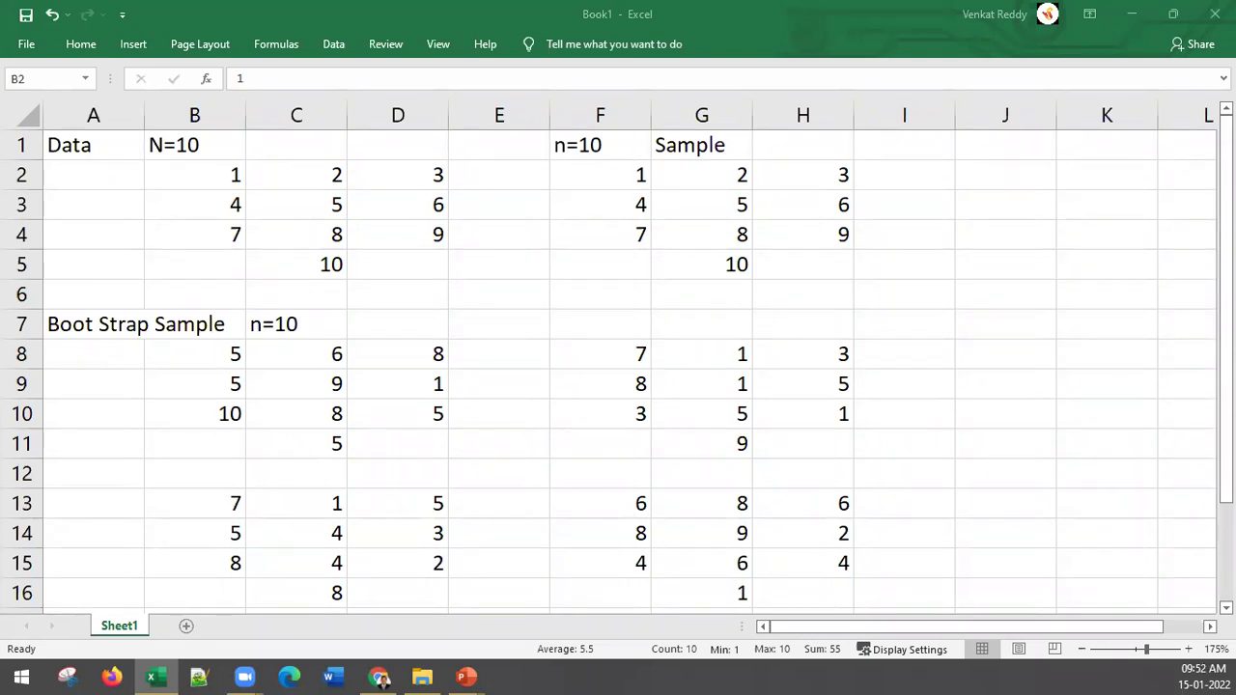
Copy the bootstrap sample block B8:D11 to four more places, starting at B18, F18, B23 and F23
drag(197, 350, 389, 436)
key(ctrl+c)
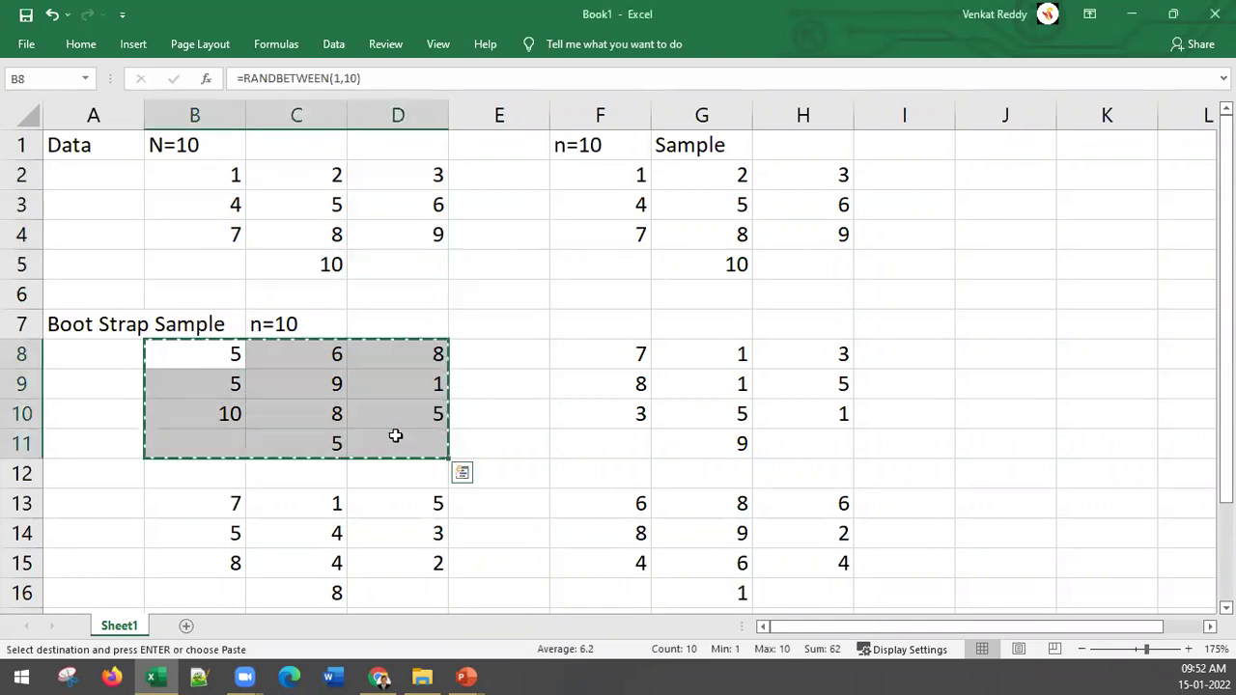
scroll(396, 435, down, 3)
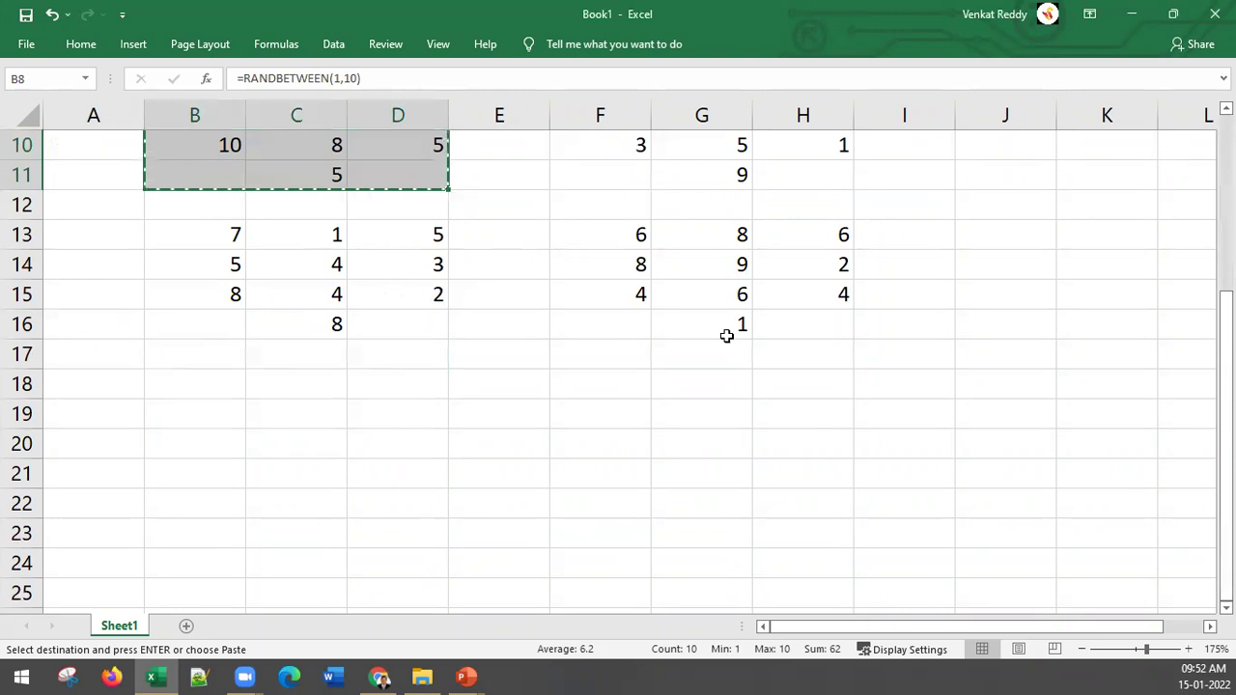
click(218, 389)
key(ctrl+v)
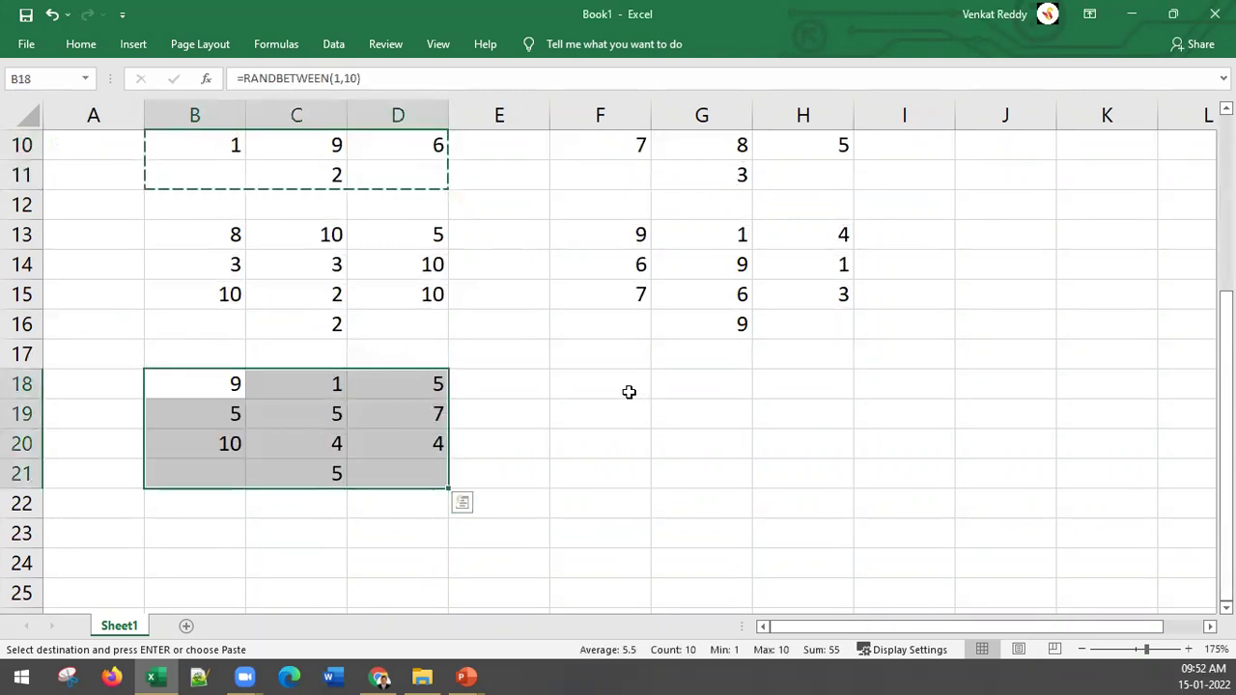
click(629, 392)
key(ctrl+v)
click(207, 549)
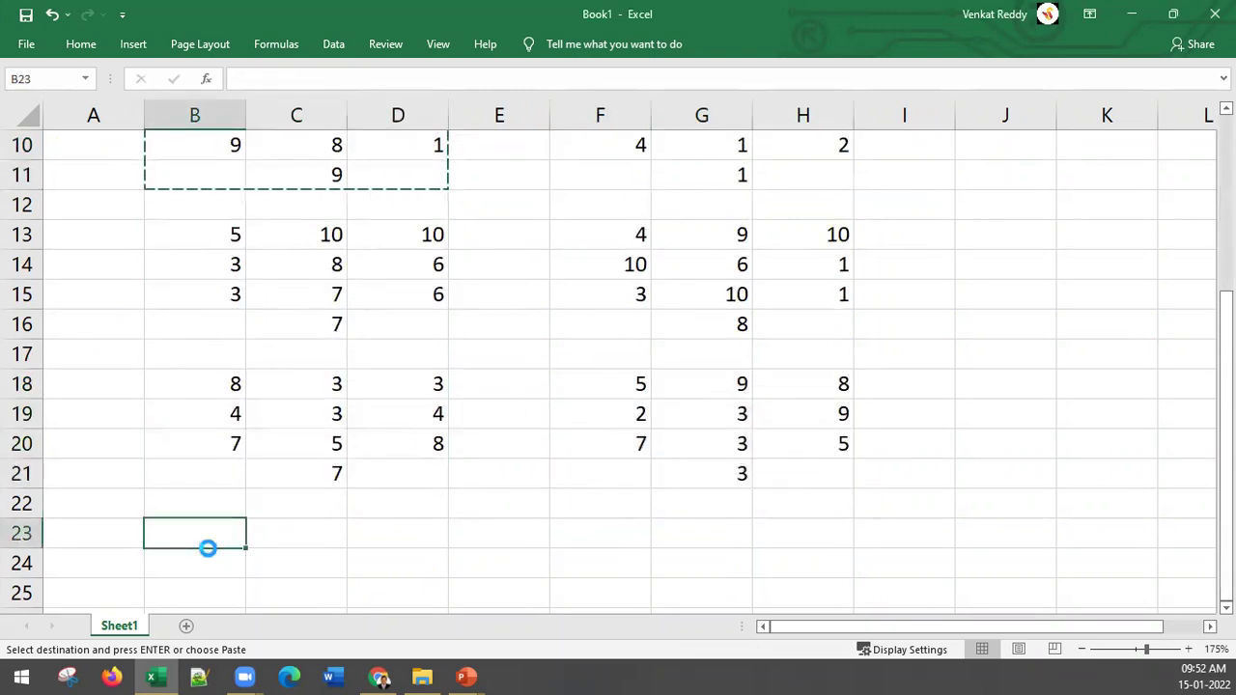
key(ctrl+v)
click(589, 540)
key(ctrl+v)
key(Escape)
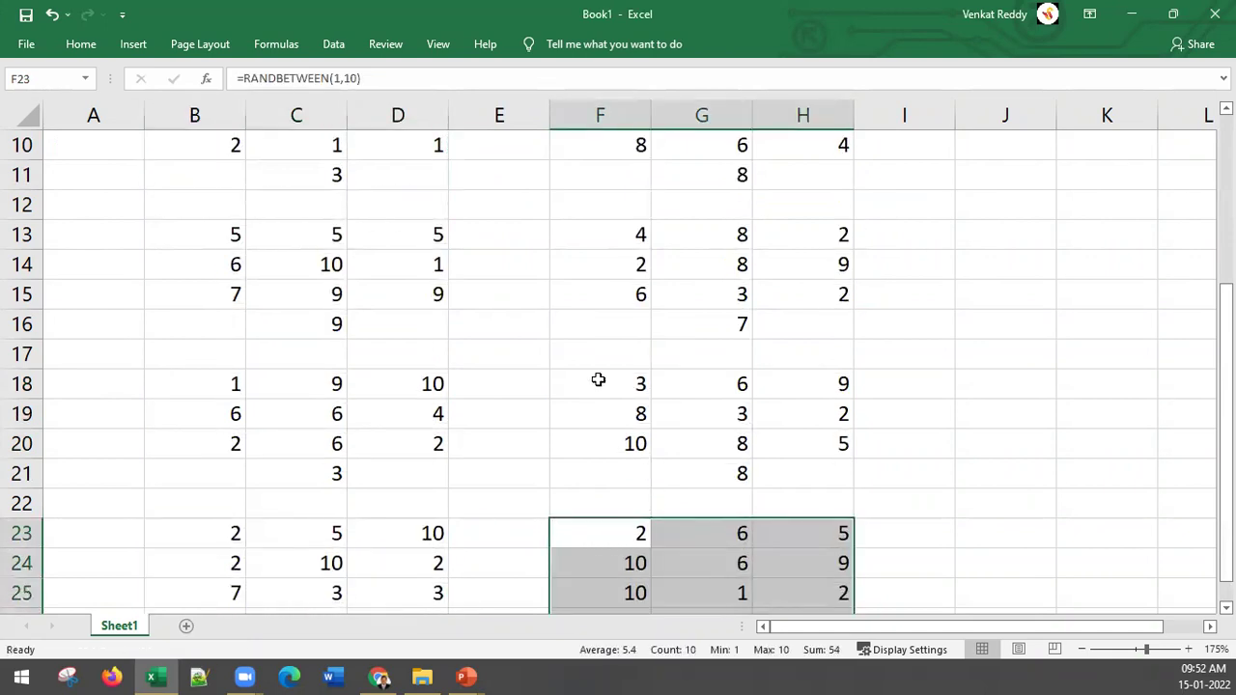
scroll(540, 350, up, 3)
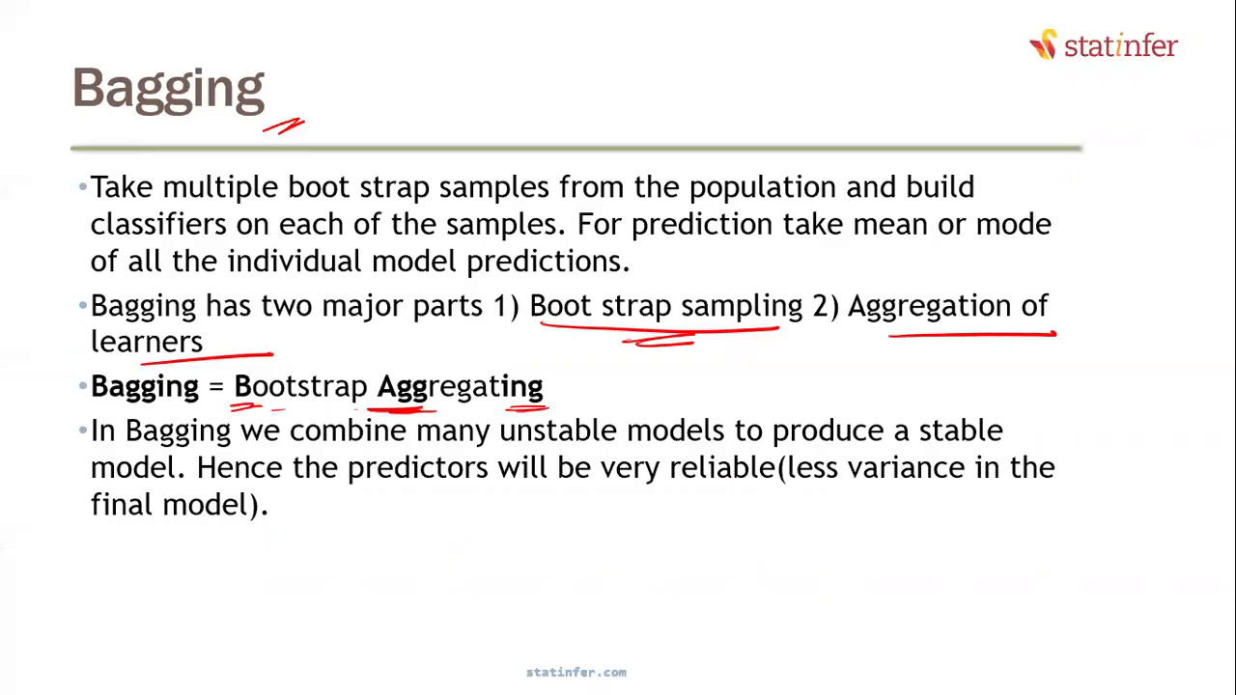
In the PowerPoint slide show, advance to The Bagging Algorithm slide and handwrite "N - rows - 200" in red beside the Data cylinder
key(Right)
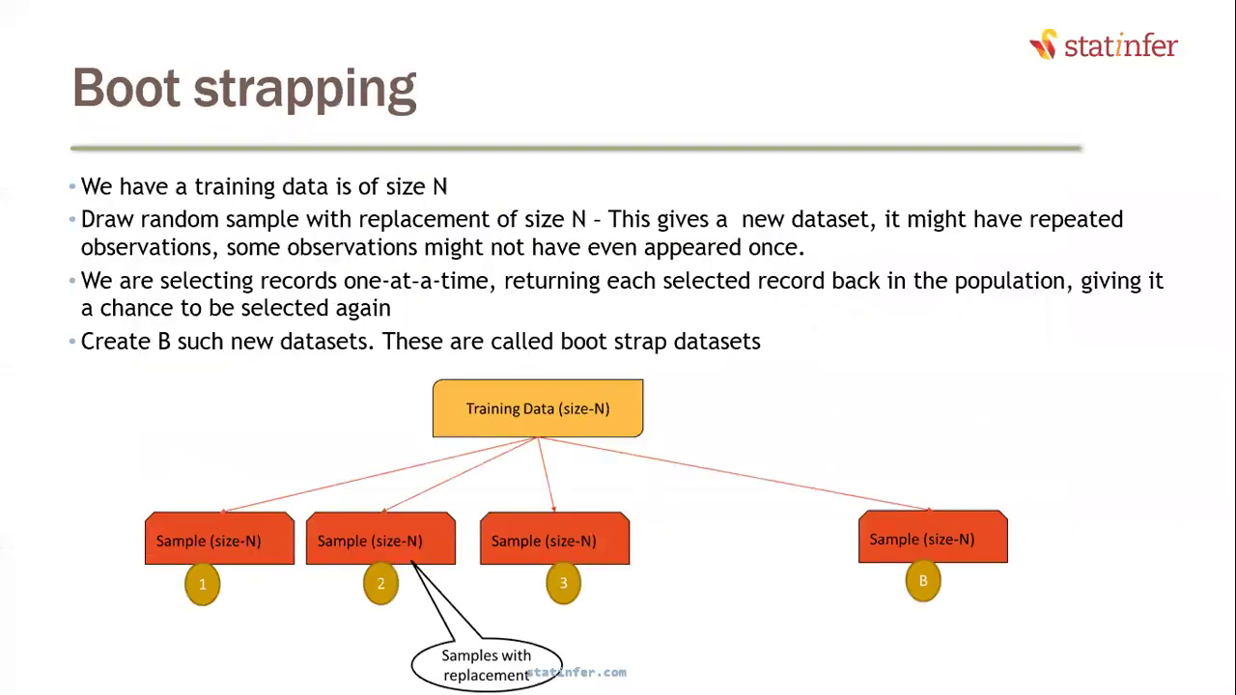
key(Right)
key(Right)
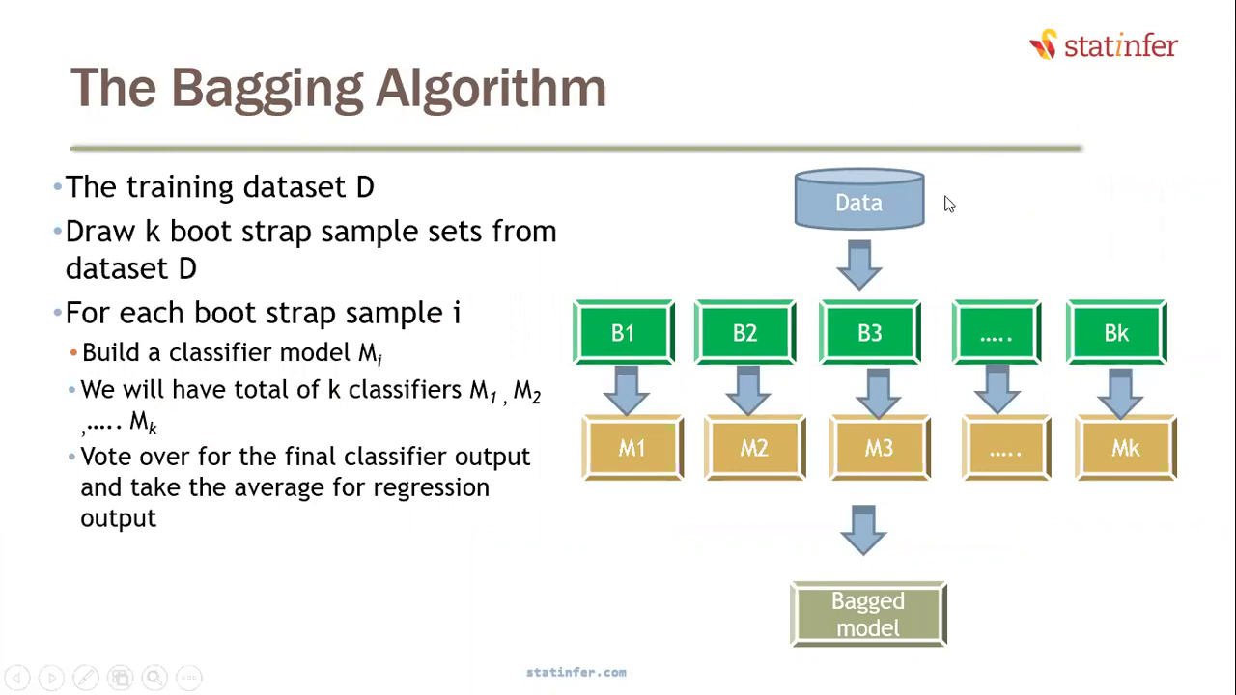
mouse_move(937, 188)
mouse_down()
mouse_move(956, 175)
mouse_move(1087, 181)
mouse_up()
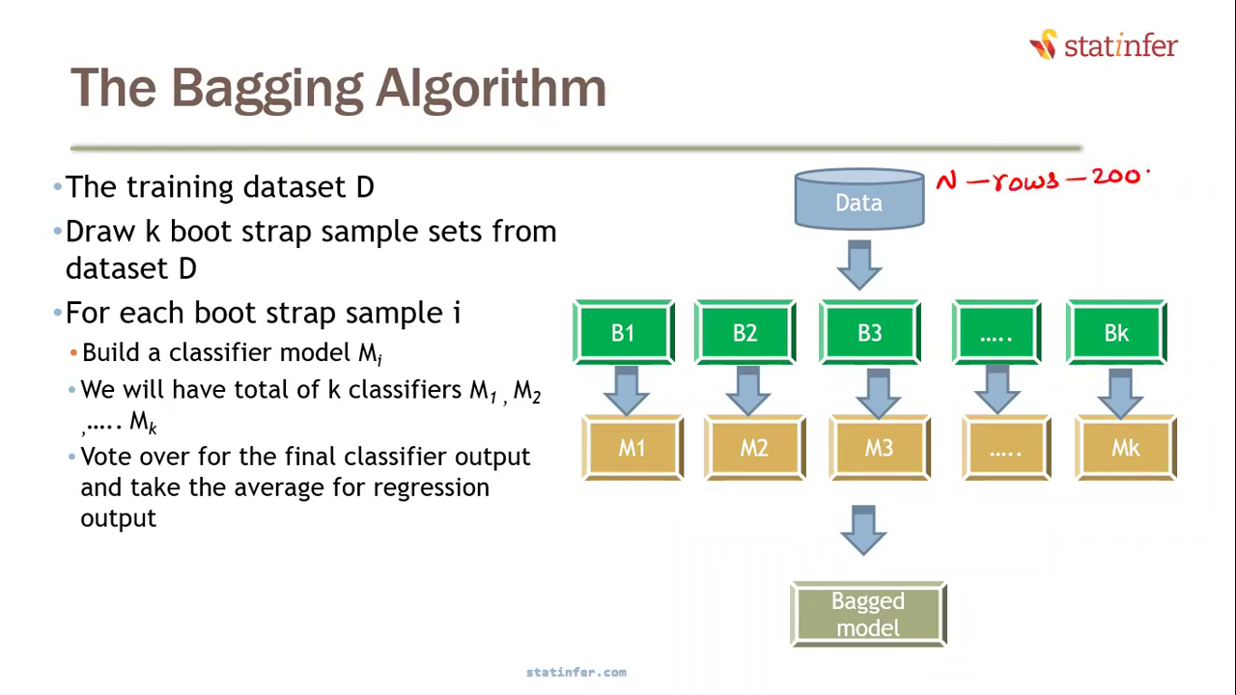